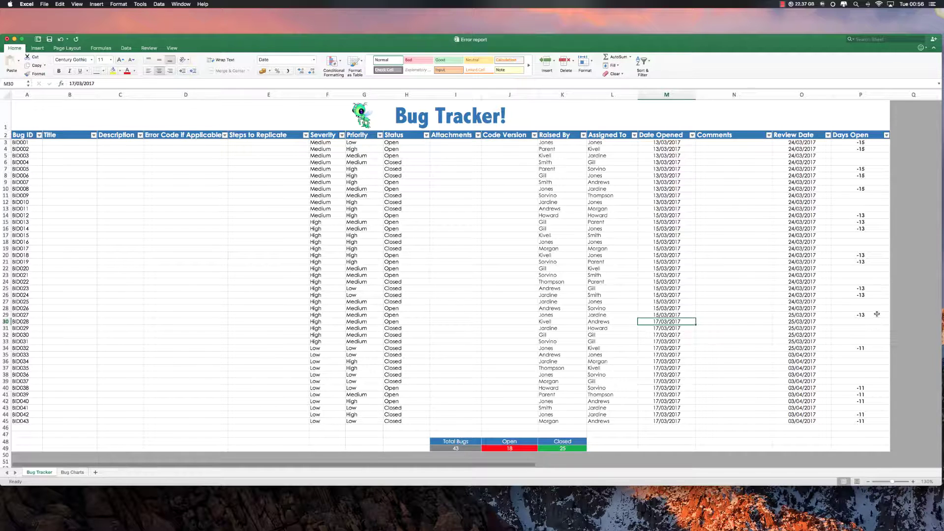
- Give the hidden Q3 TODAY date a visible font colour so 28/03/2017 shows
click(904, 142)
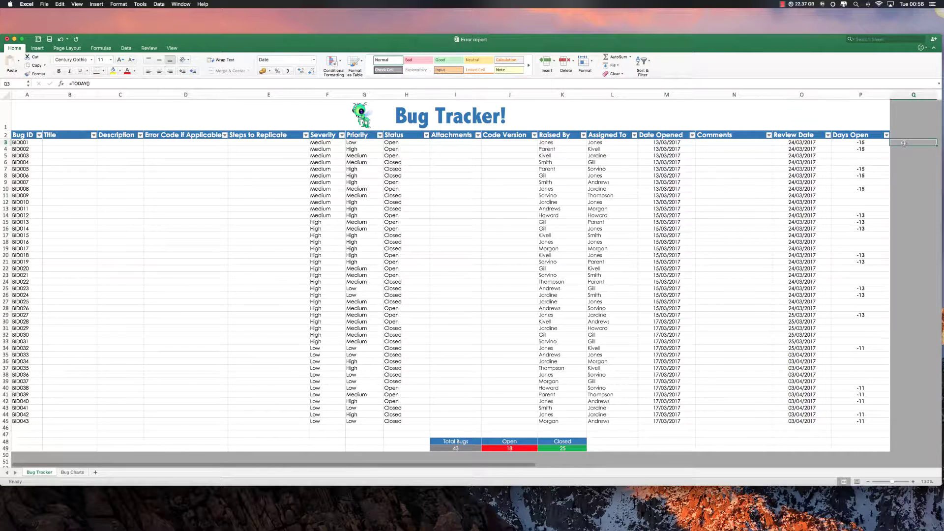
click(134, 71)
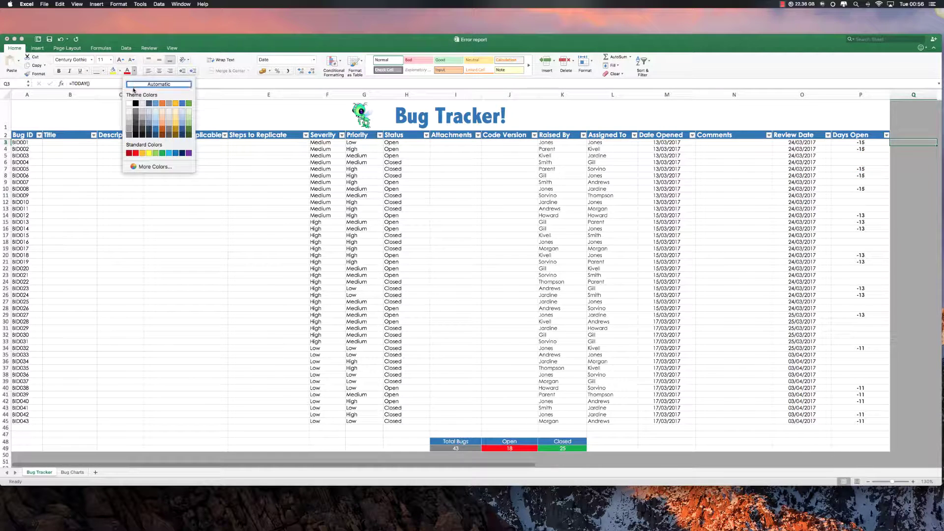
click(130, 104)
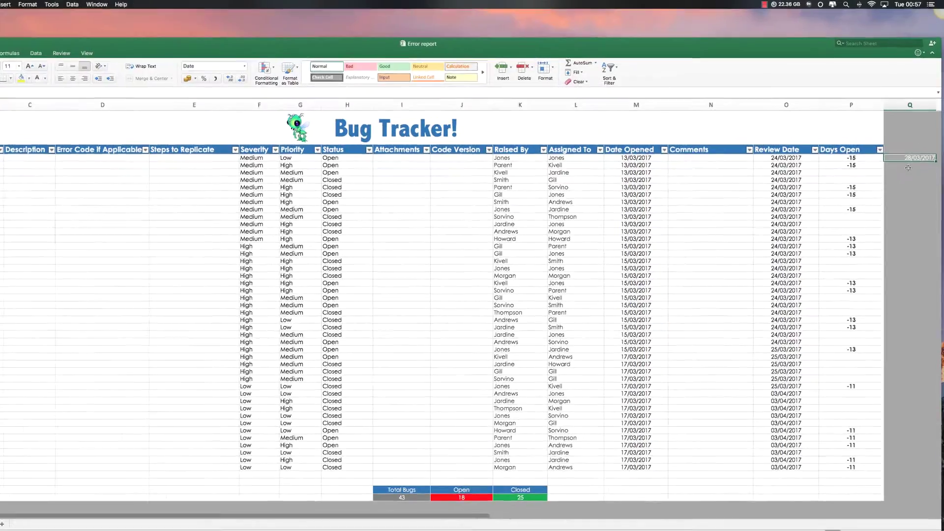
click(912, 155)
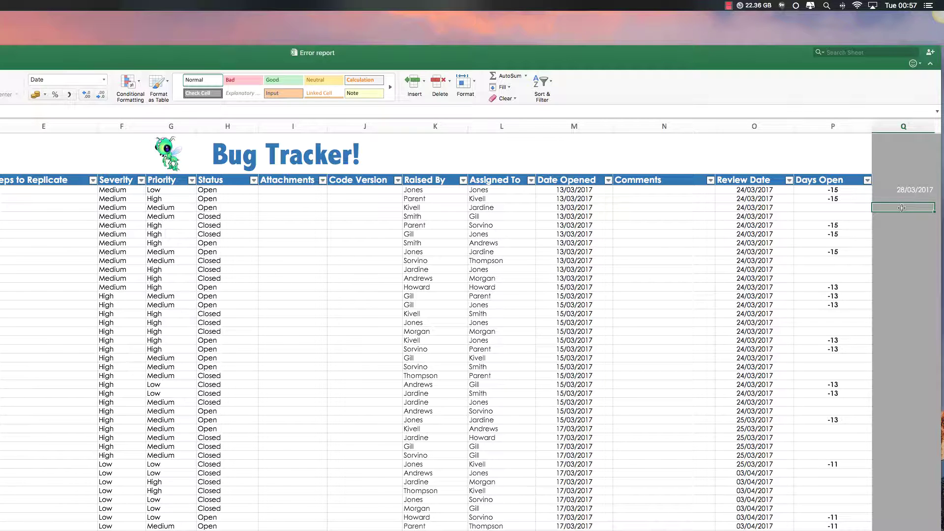
- Enter =TODAY() in Q5 so it also shows 28/03/2017
click(893, 190)
click(905, 207)
text(=)
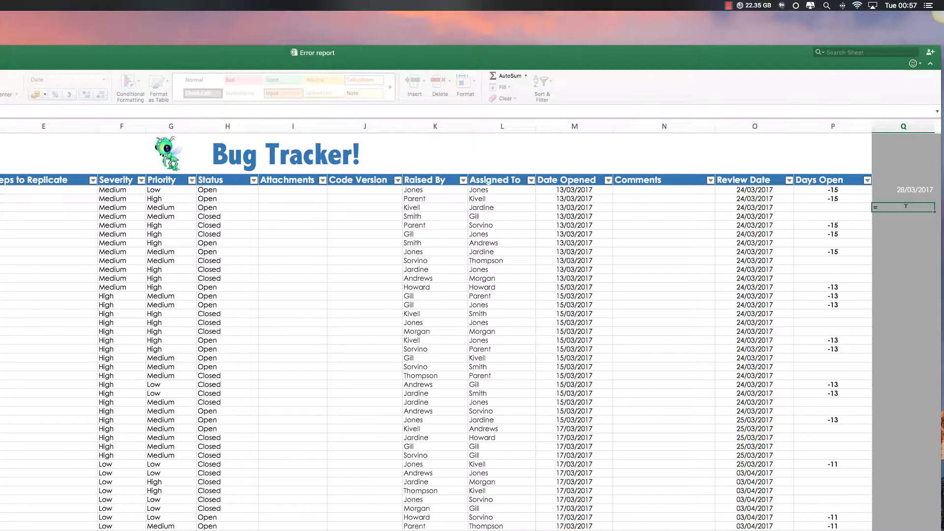
text(today)
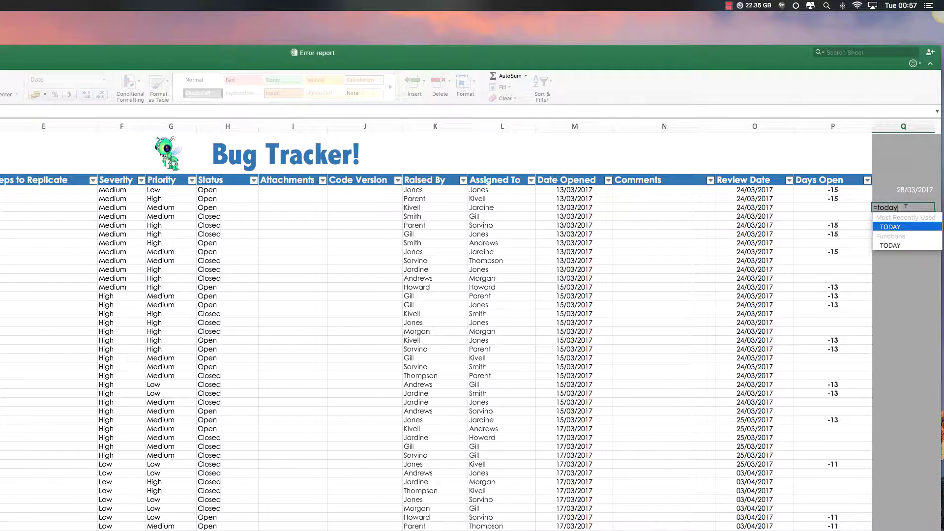
text(())
key(Return)
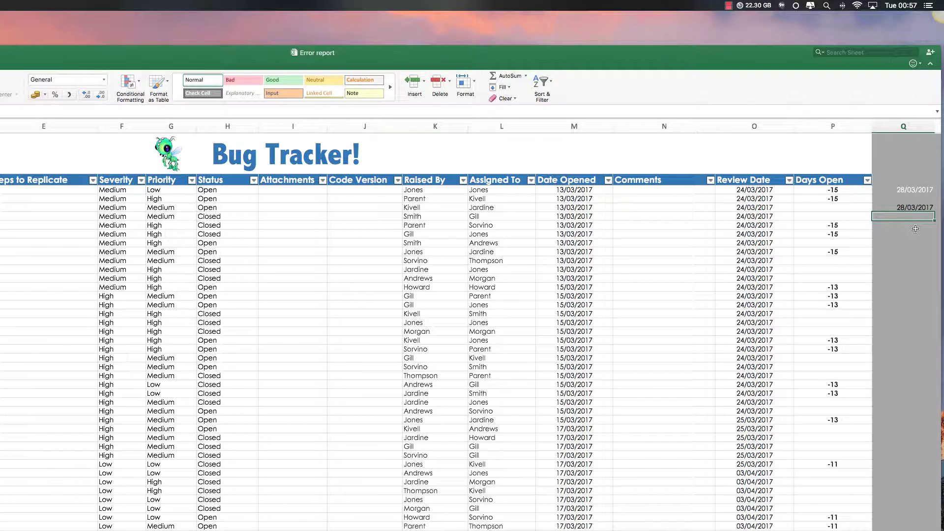
key(Up)
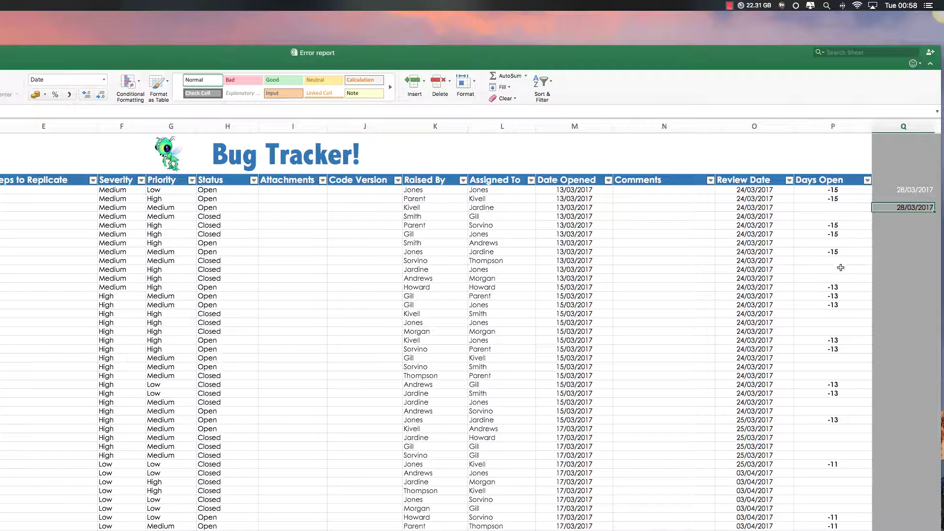
- Enter =M12-Q5 as the Days Open formula in P12
click(821, 271)
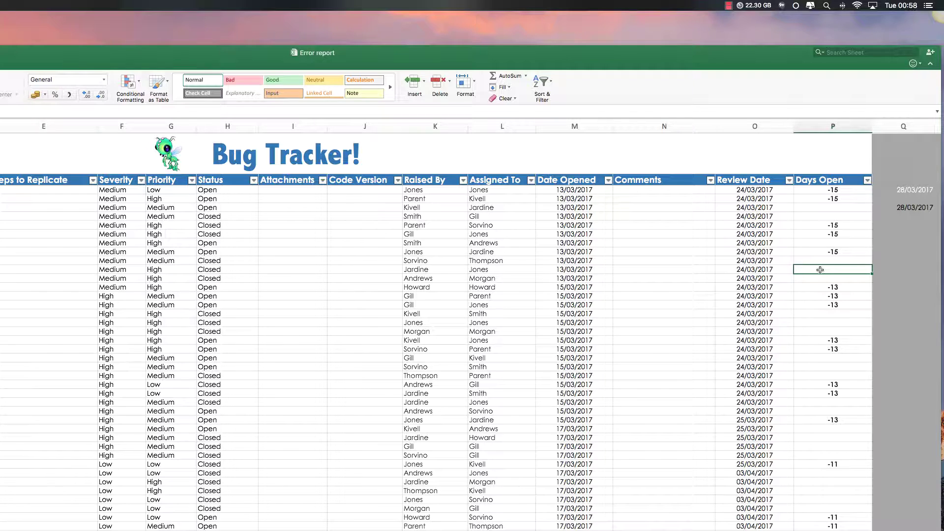
click(820, 253)
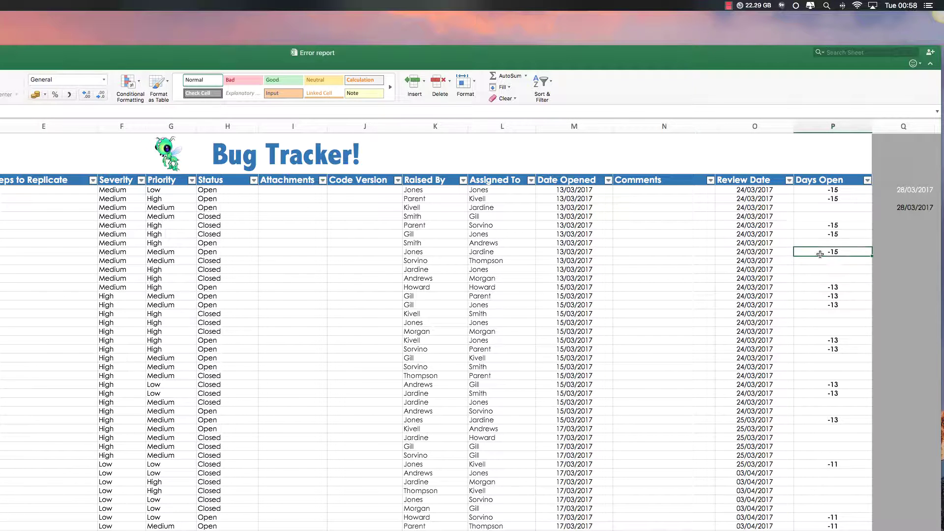
click(822, 270)
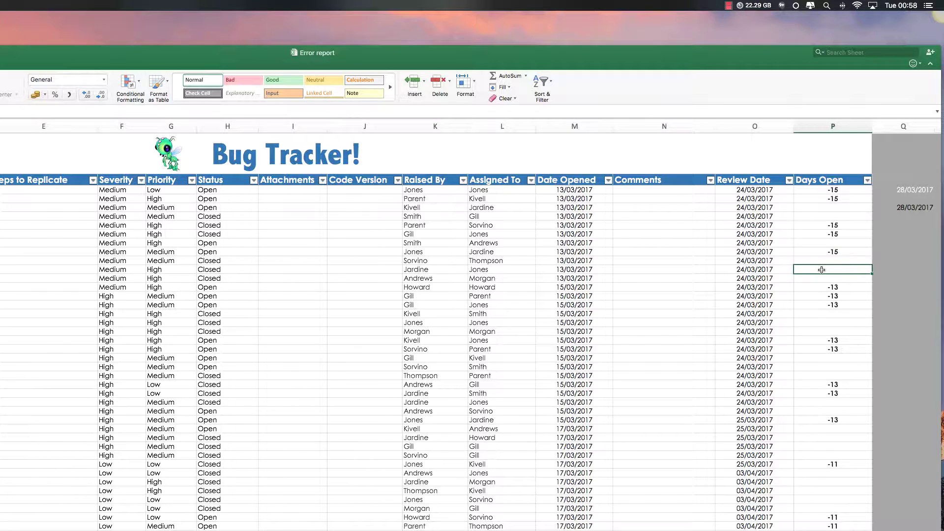
text(=)
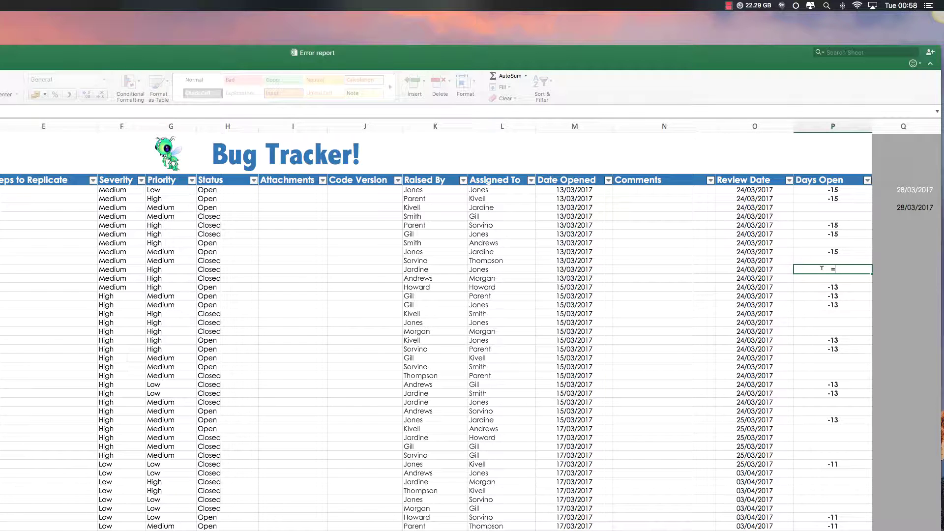
click(580, 271)
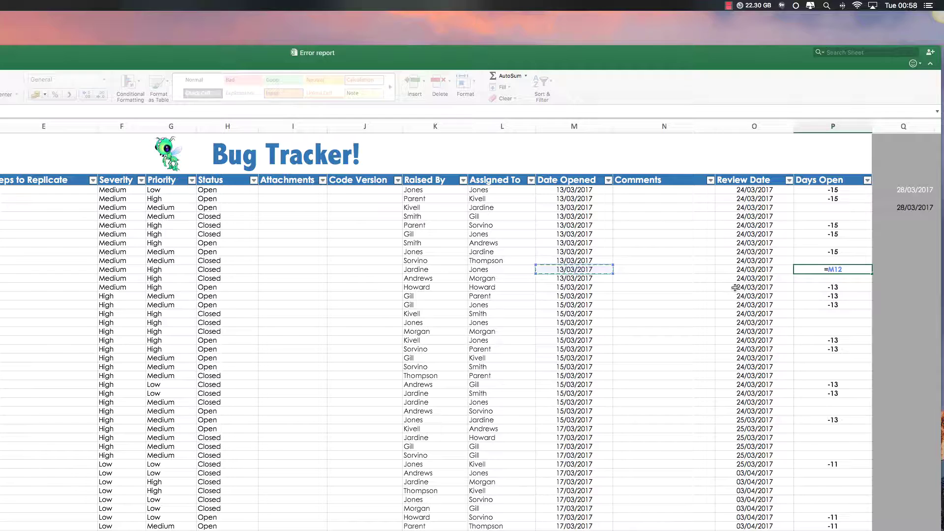
text(-)
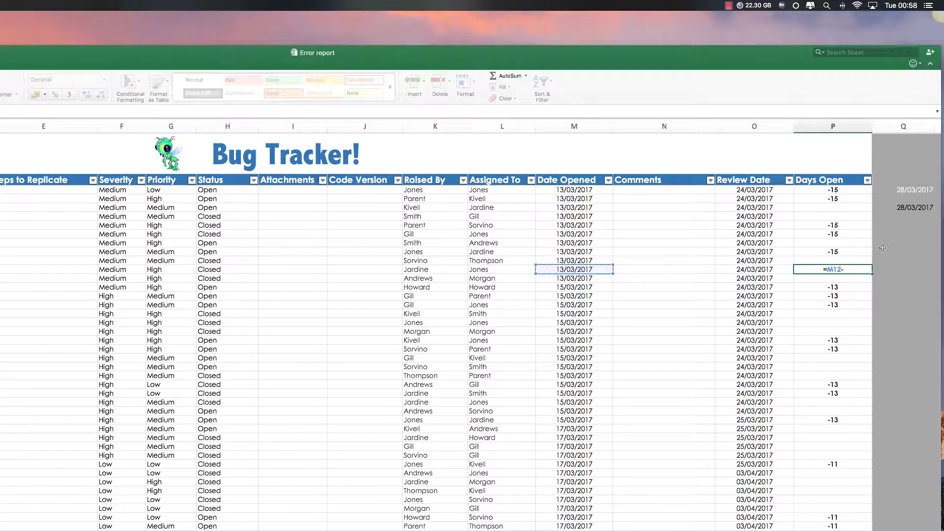
click(921, 207)
key(Return)
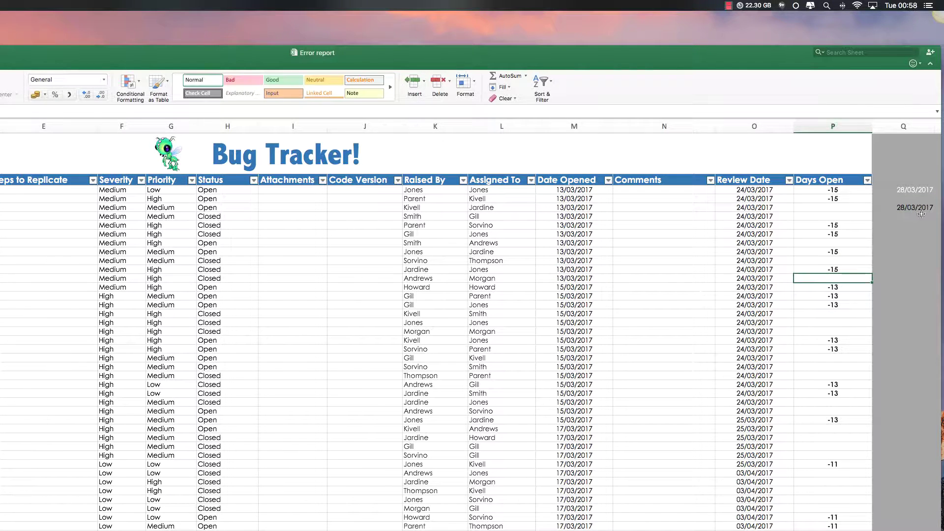
- Enter =M33-Q5 in P33 and check the Days Open results against Q5
click(826, 454)
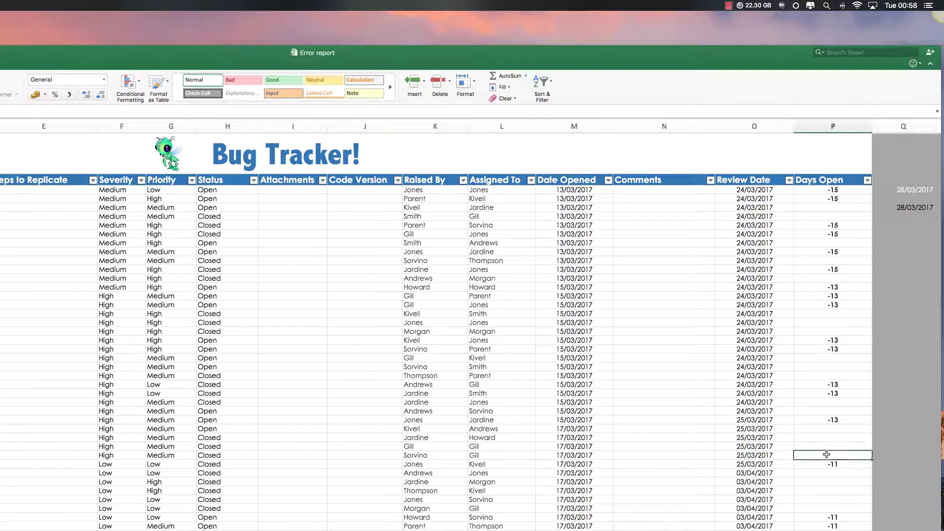
text(=)
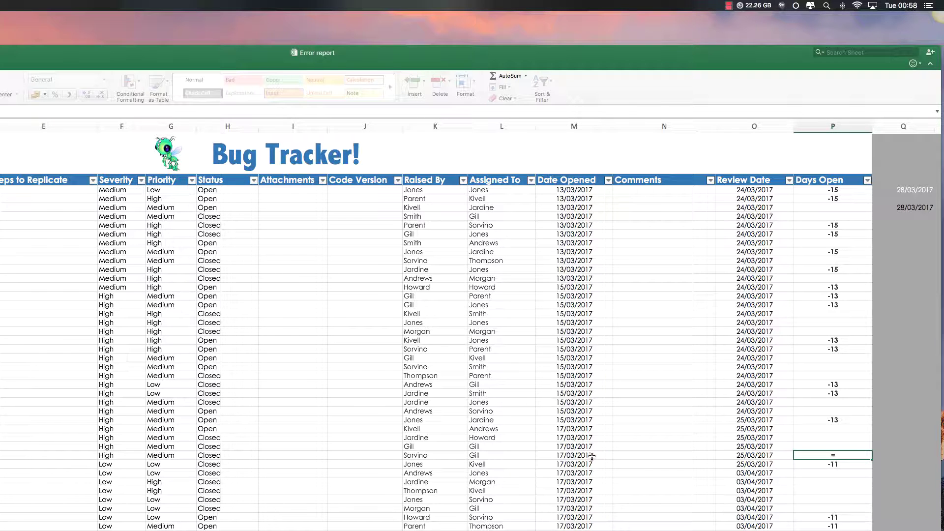
click(592, 456)
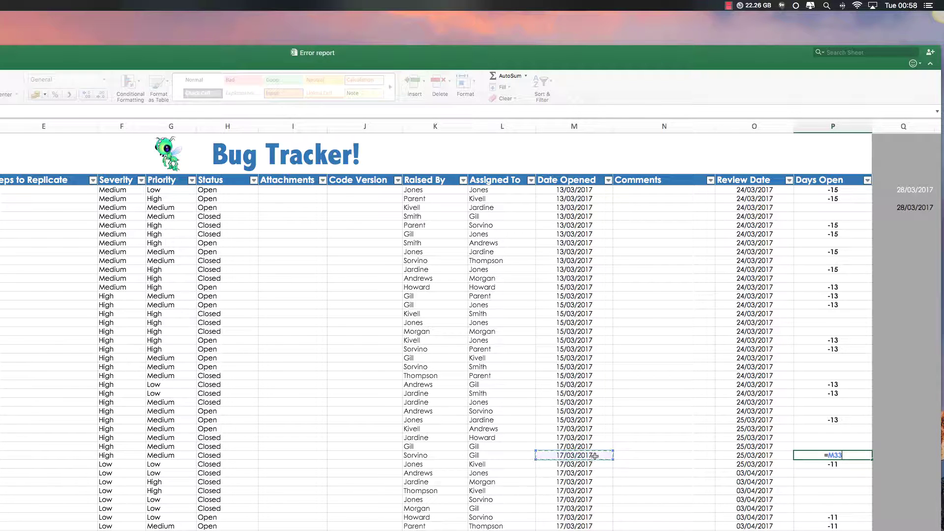
text(-)
click(905, 210)
key(Return)
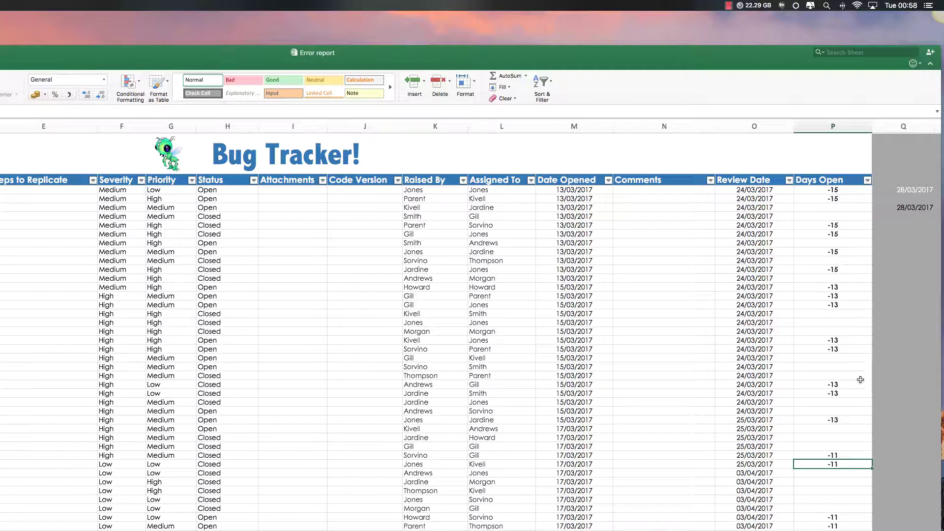
click(573, 464)
click(913, 207)
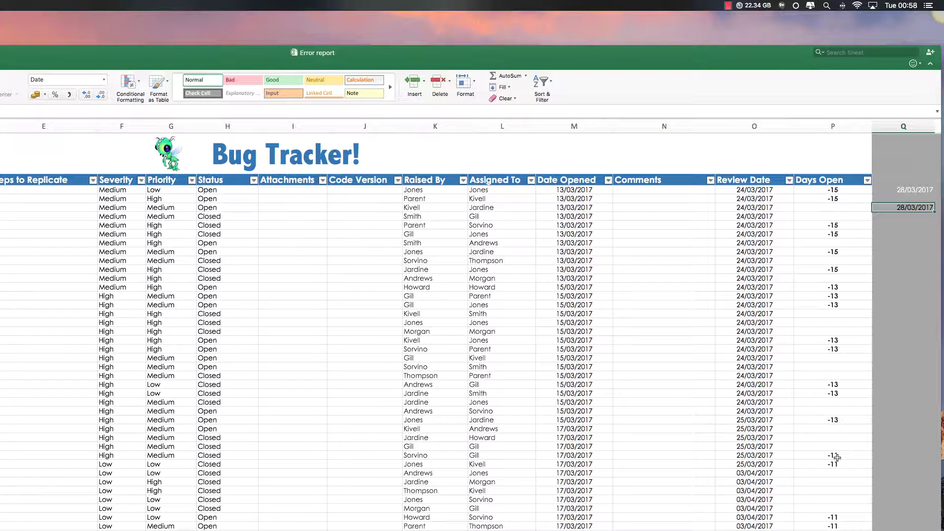
click(837, 458)
click(841, 420)
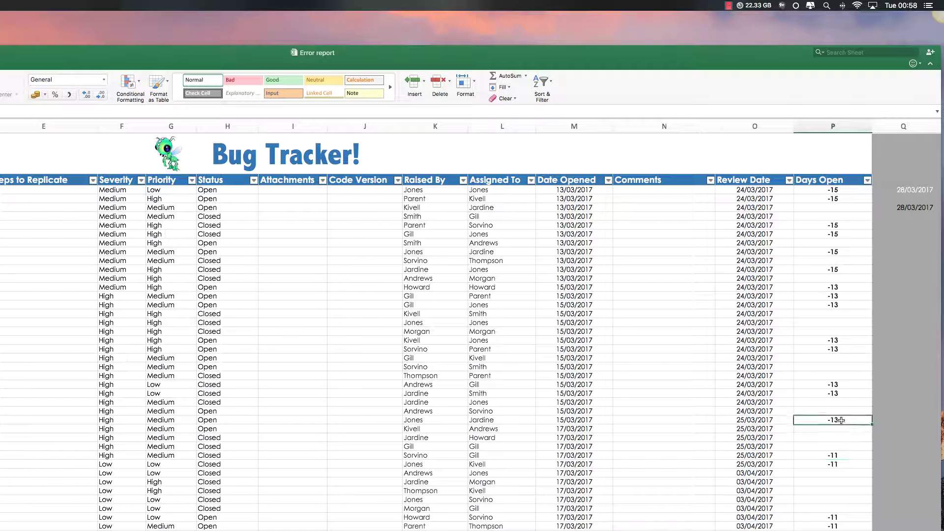
click(837, 272)
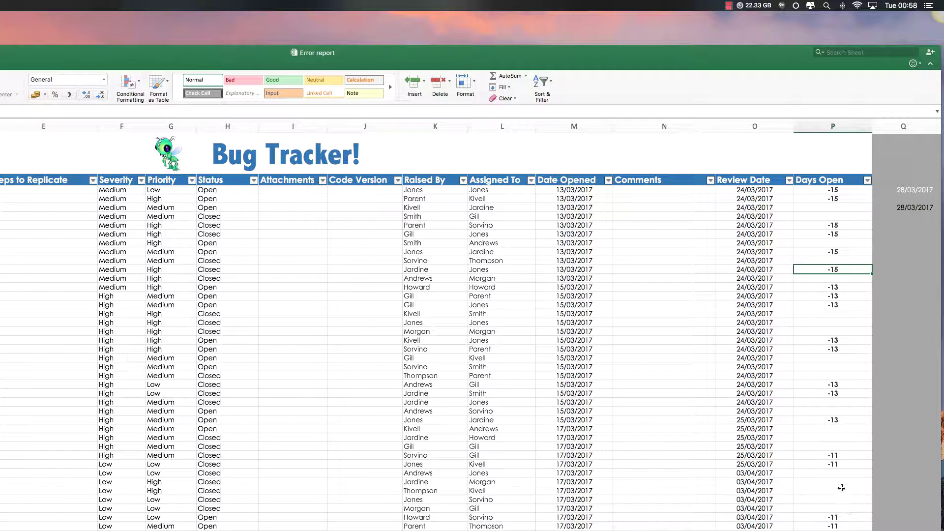
- Enter =M35-Q5 in P35, then clear the date from Q5
click(832, 475)
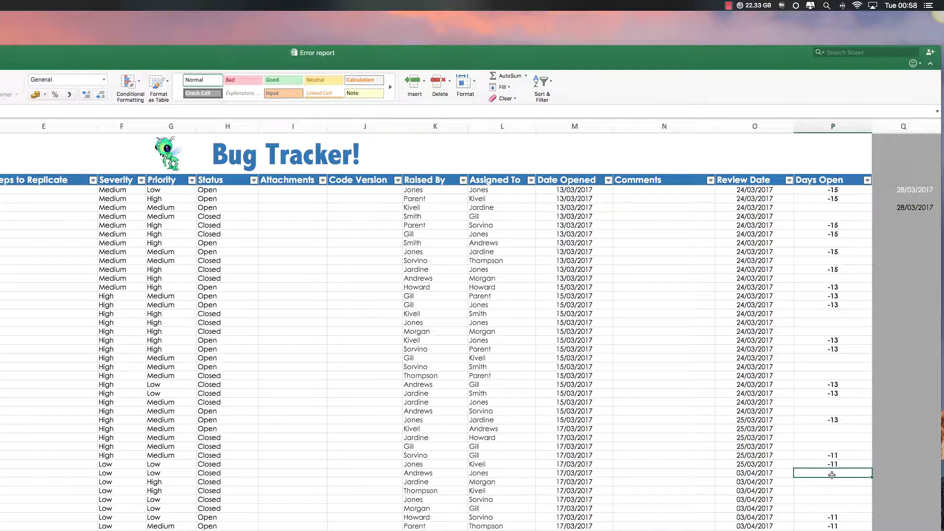
text(=)
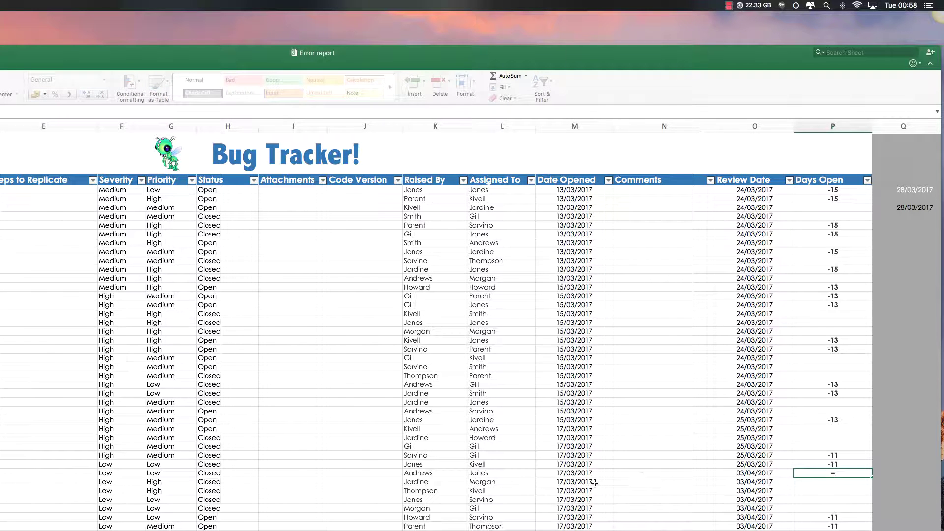
click(585, 473)
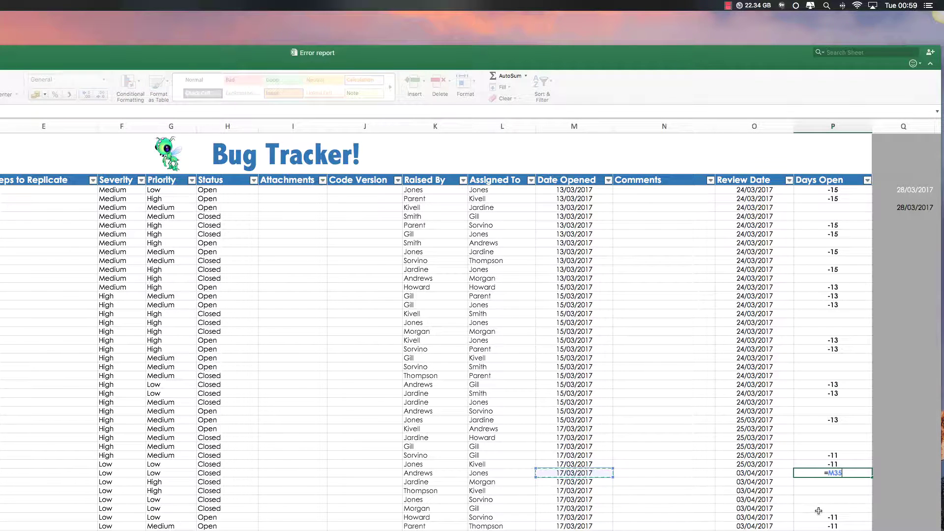
text(-)
click(909, 207)
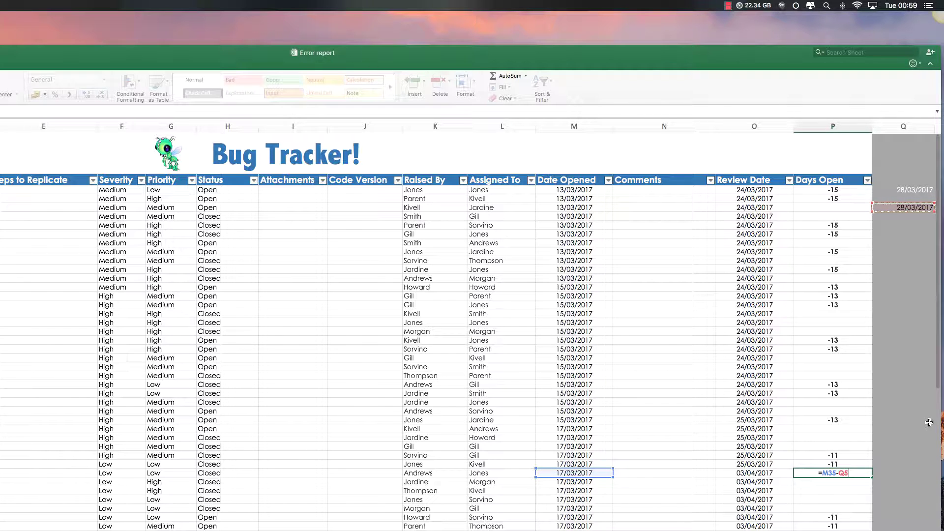
key(Return)
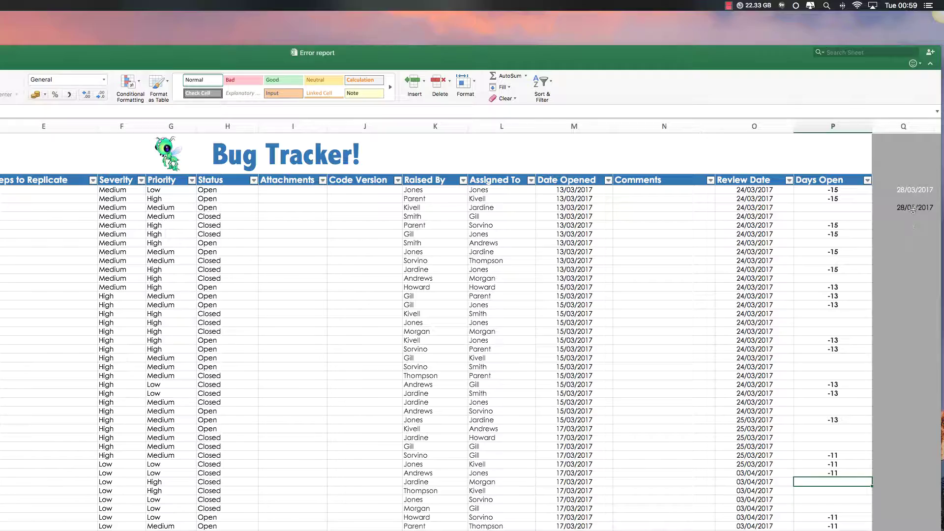
click(913, 208)
key(Delete)
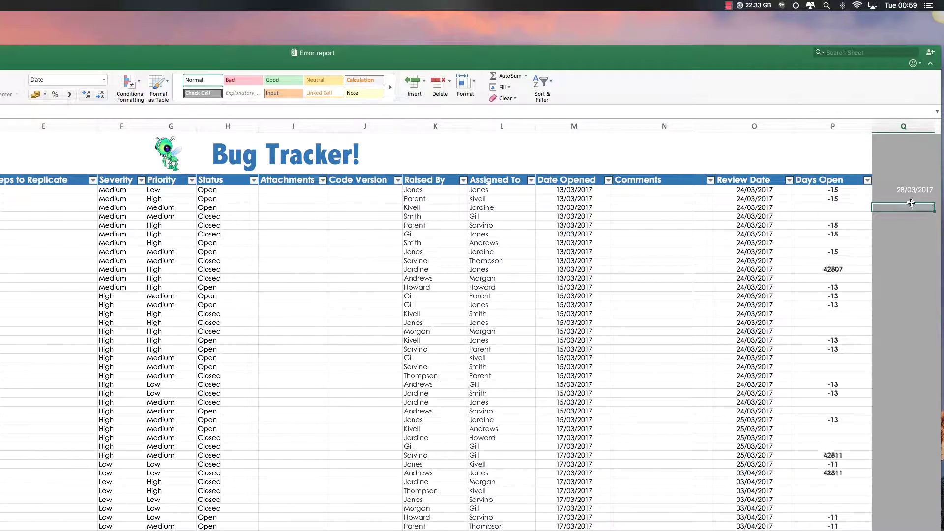
- Set the Q3 TODAY date's font colour to white to hide it
click(908, 190)
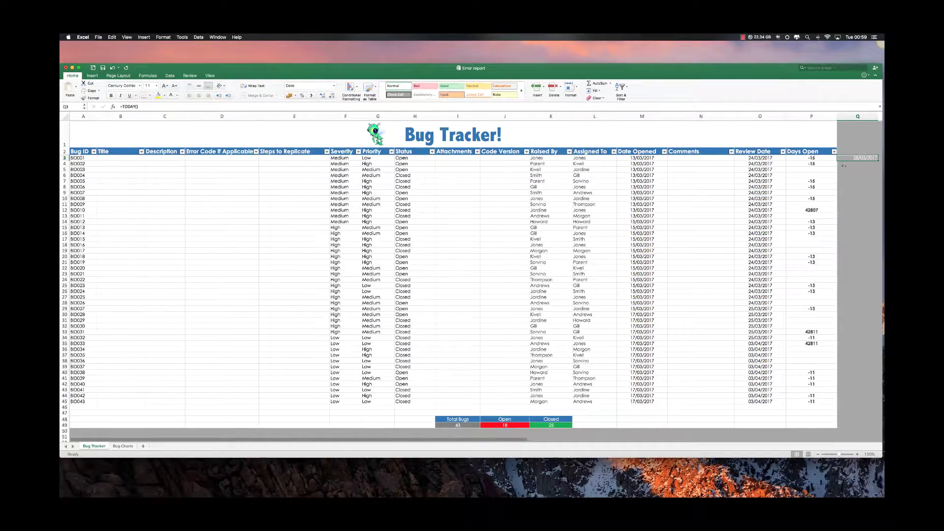
click(176, 96)
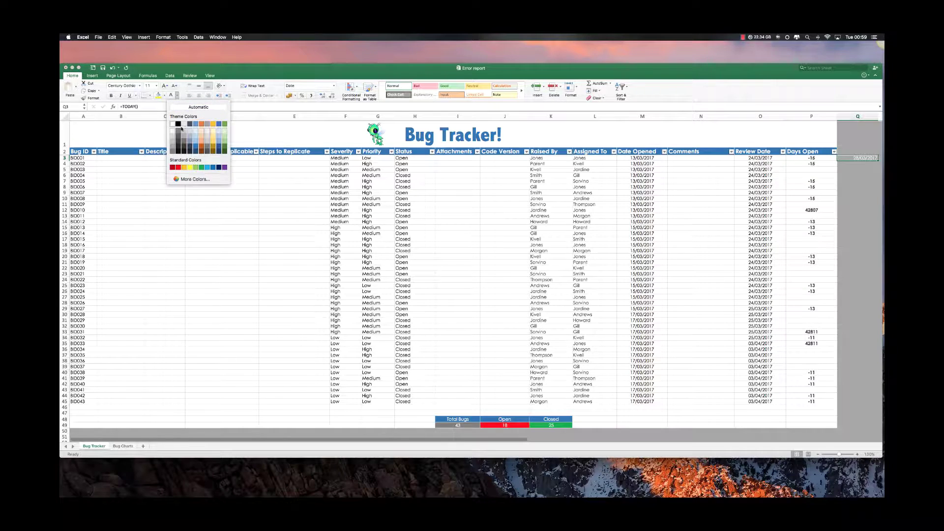
click(173, 146)
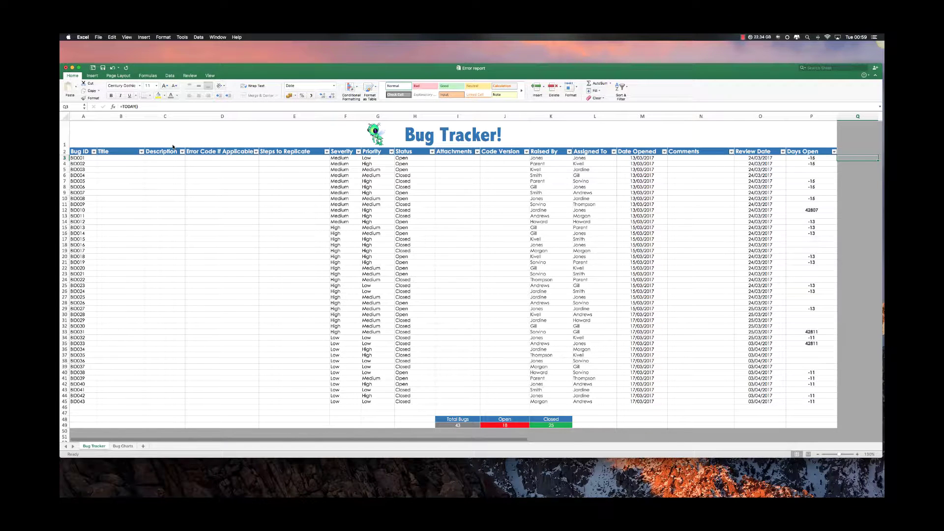
- Replace P12's value with =M12-Q3 so its Days Open shows -15
click(661, 269)
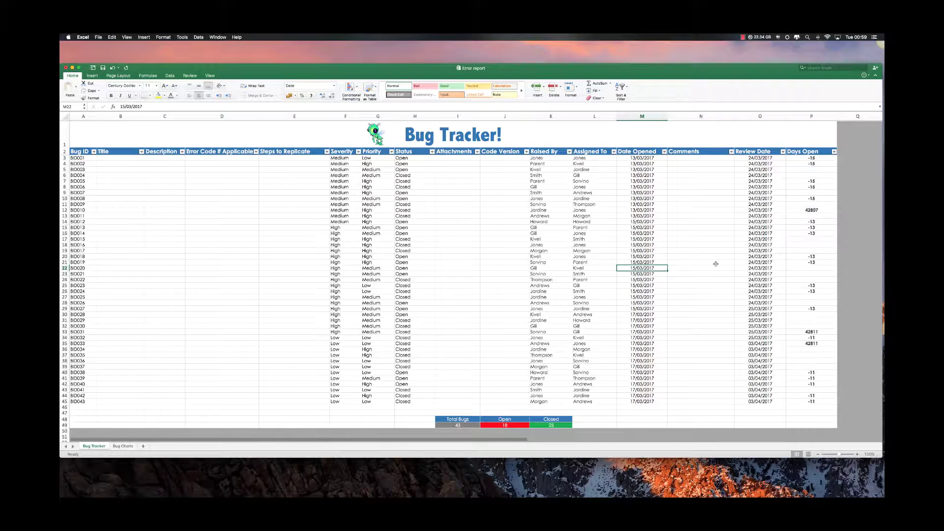
click(807, 211)
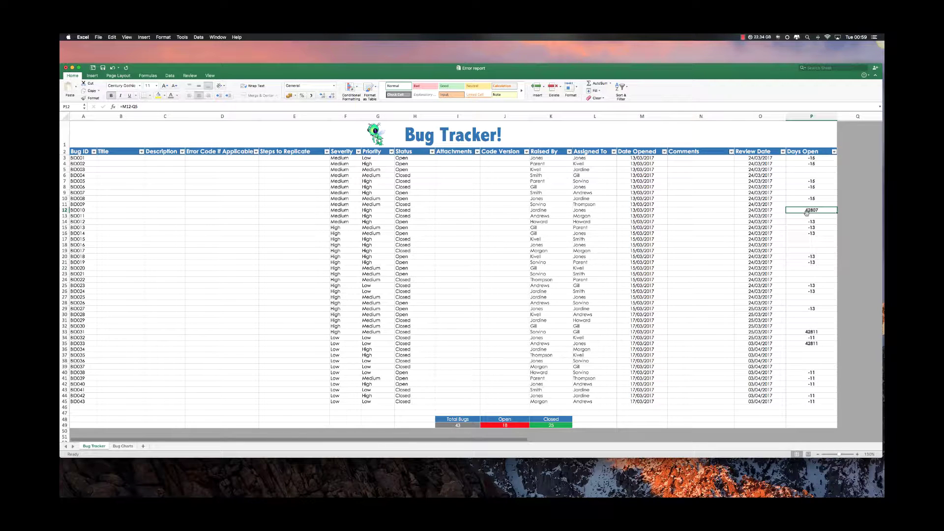
key(Delete)
click(643, 211)
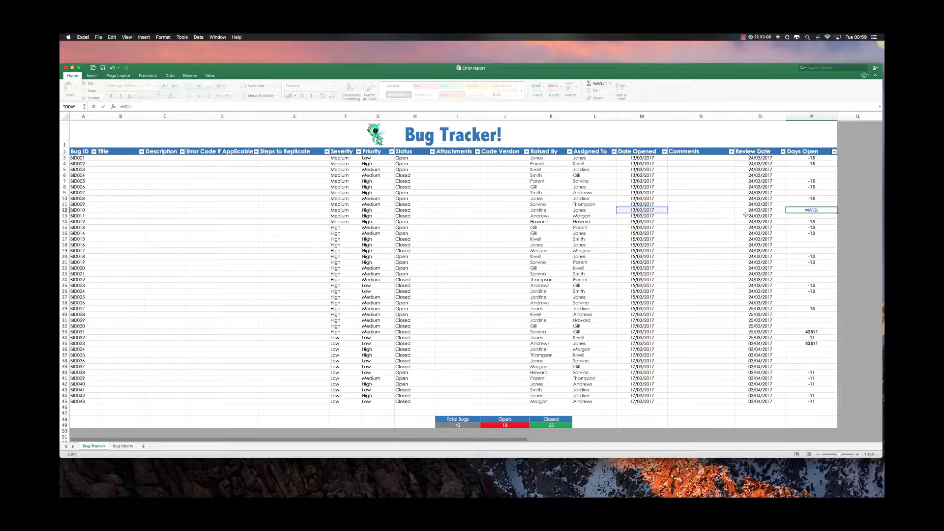
click(851, 158)
key(Return)
click(809, 262)
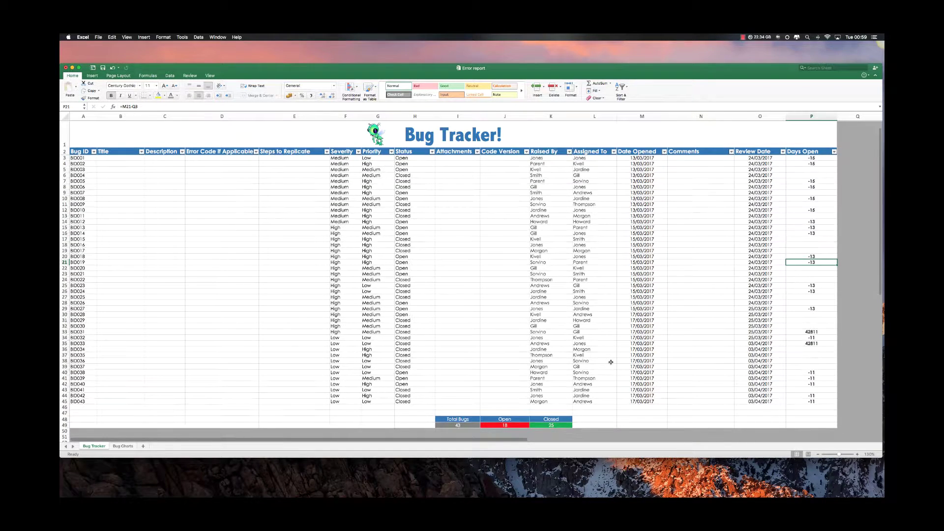
- Inspect the Total Bugs, Open and Closed summary cells
click(461, 419)
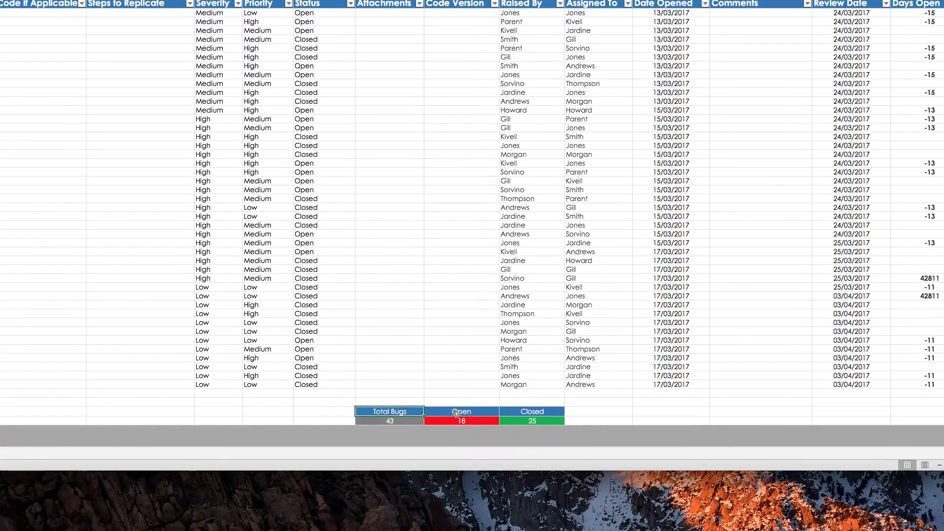
click(501, 420)
click(531, 412)
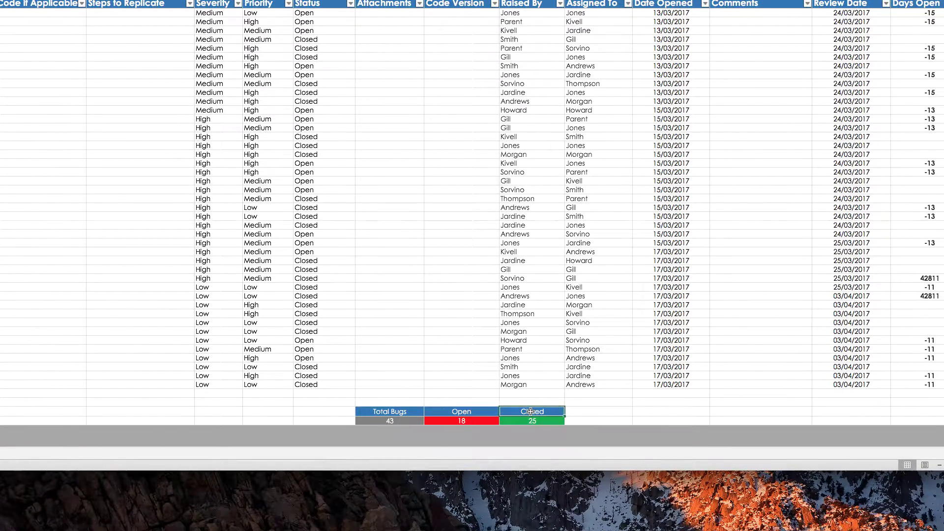
click(470, 414)
key(Down)
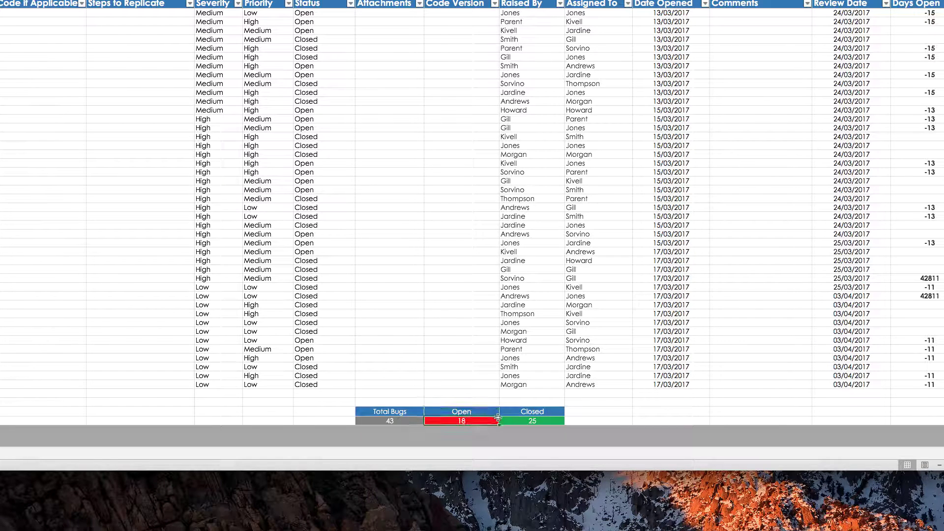
key(Right)
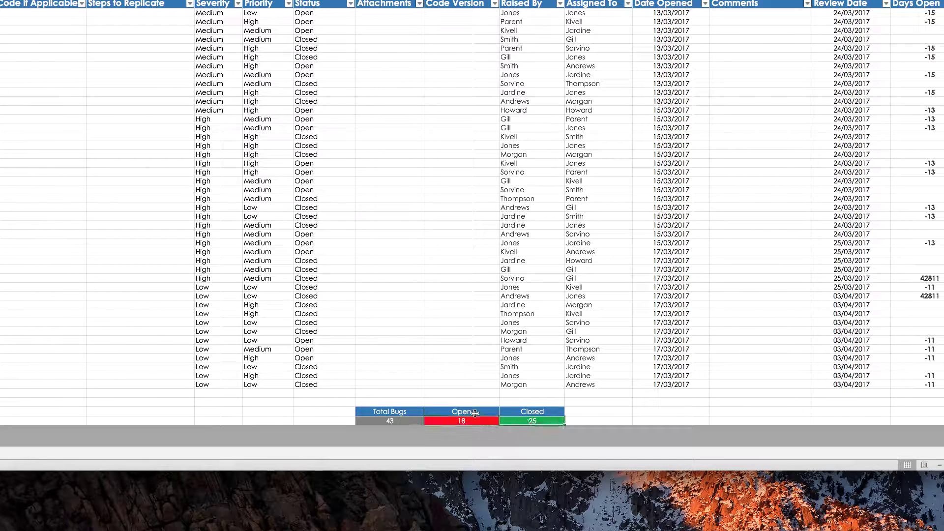
- Set bugs BID035 and BID032 to Open, giving 20 Open and 23 Closed of 43
click(339, 314)
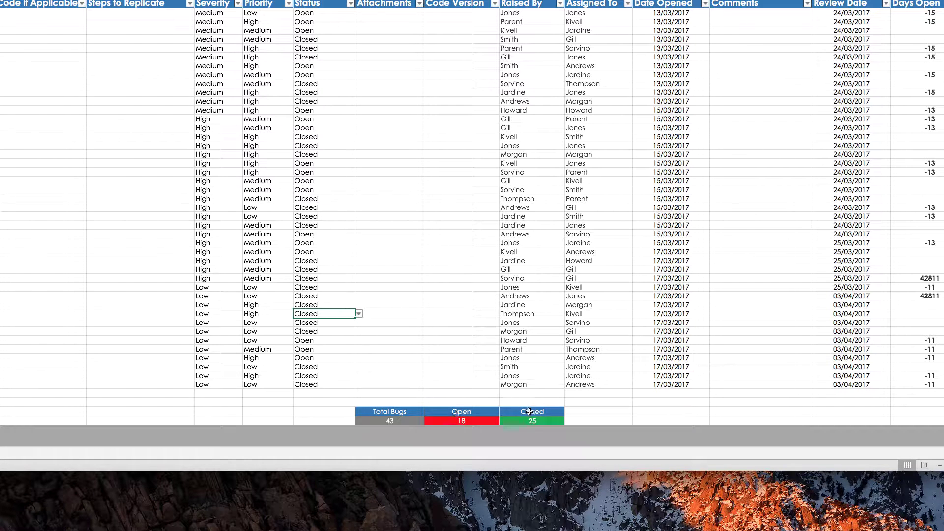
click(359, 314)
click(361, 287)
click(338, 290)
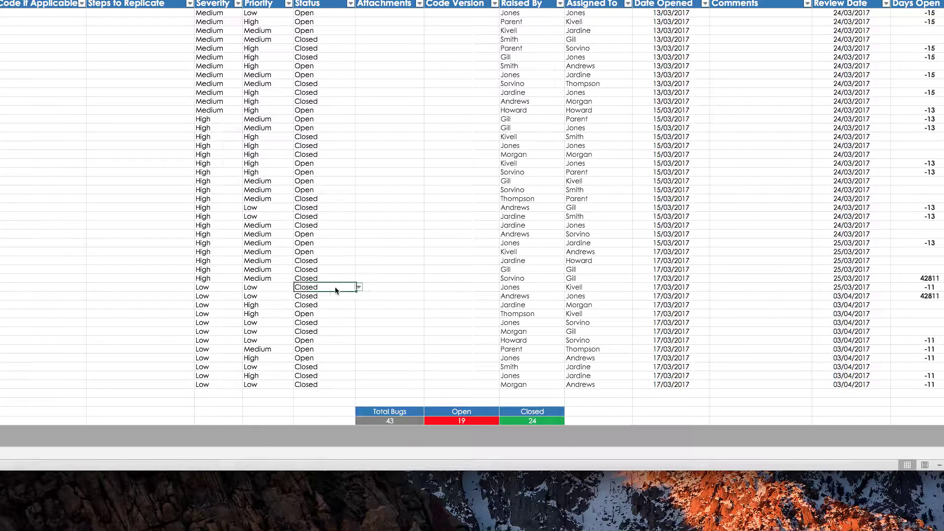
click(359, 287)
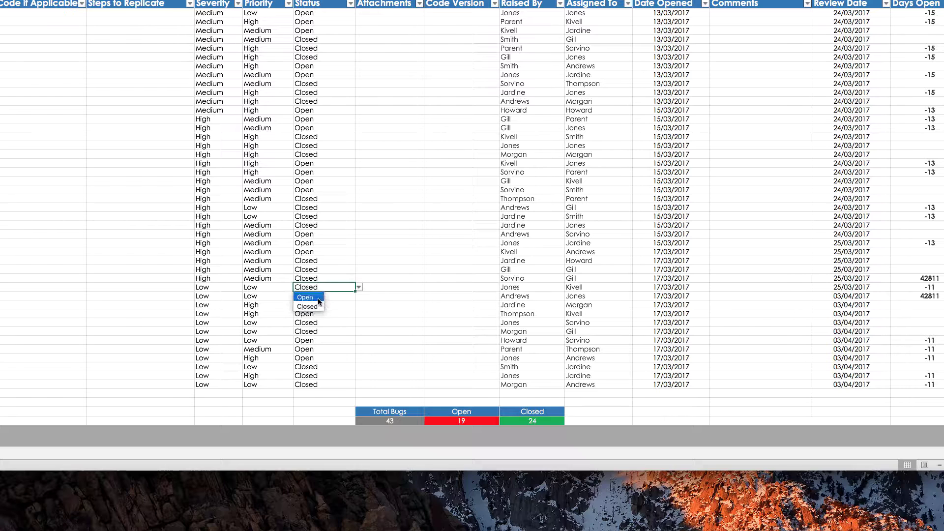
click(310, 296)
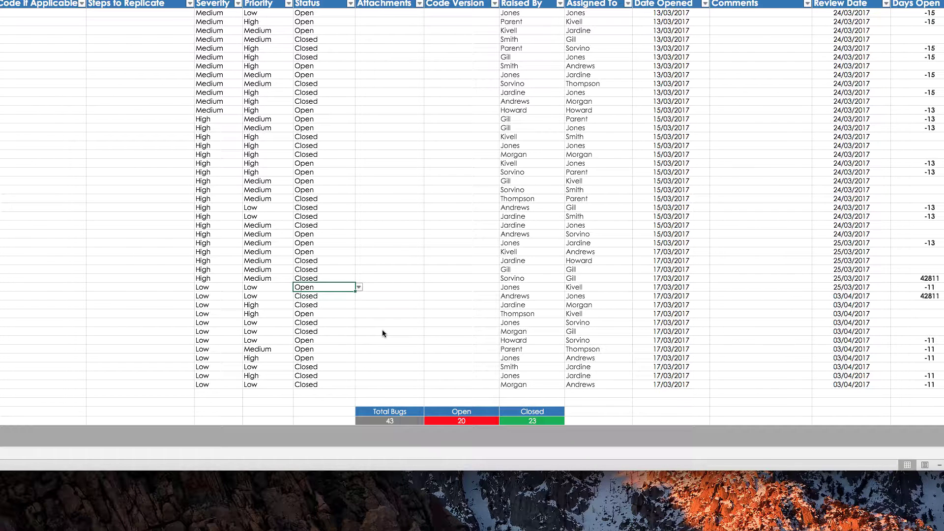
click(463, 420)
key(Right)
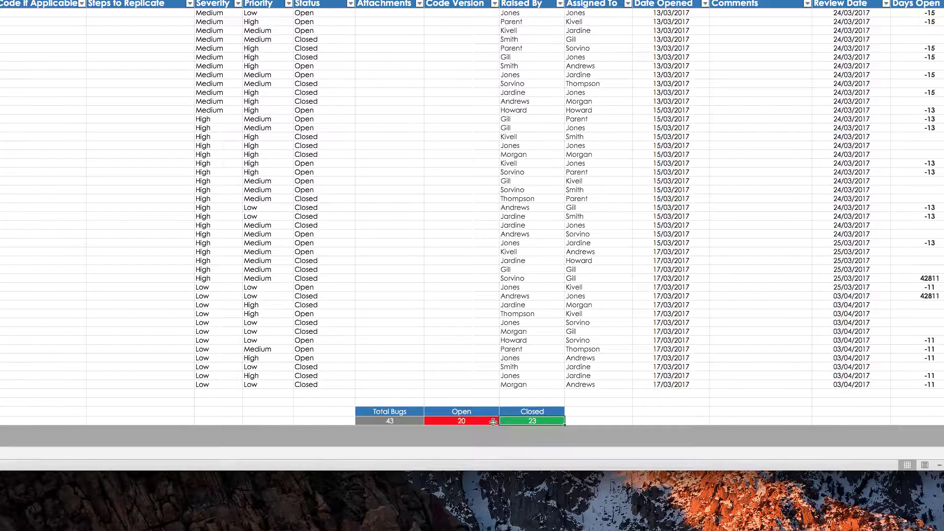
click(400, 422)
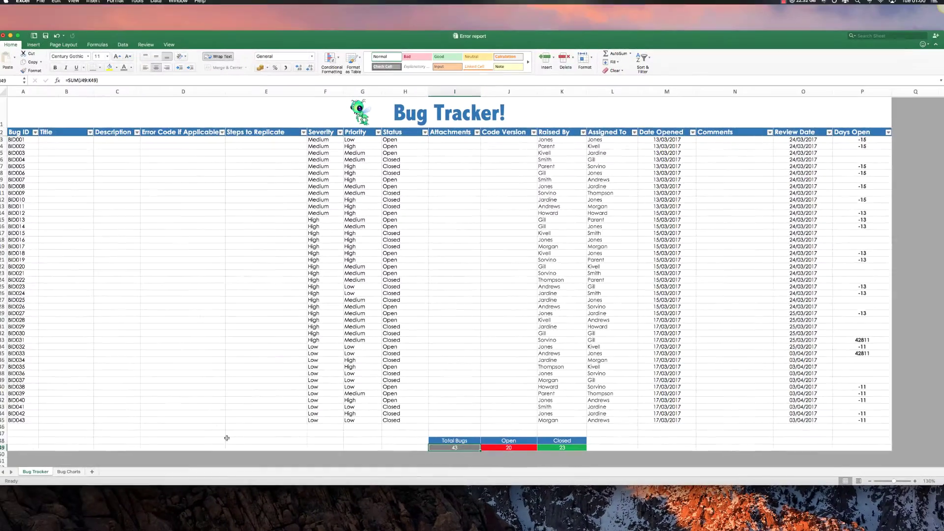
- Enter =COUNTIF(H3:H45,"Open") in D48, returning 20
click(204, 443)
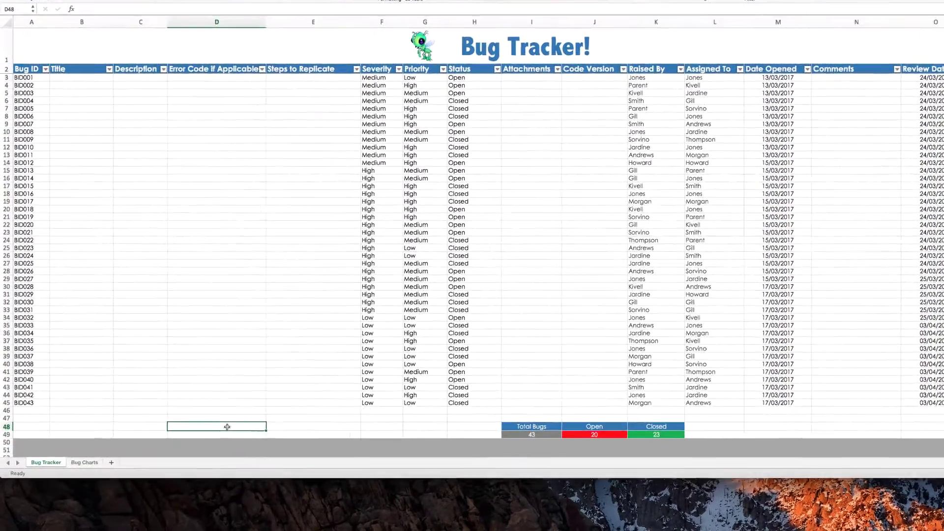
text(=count)
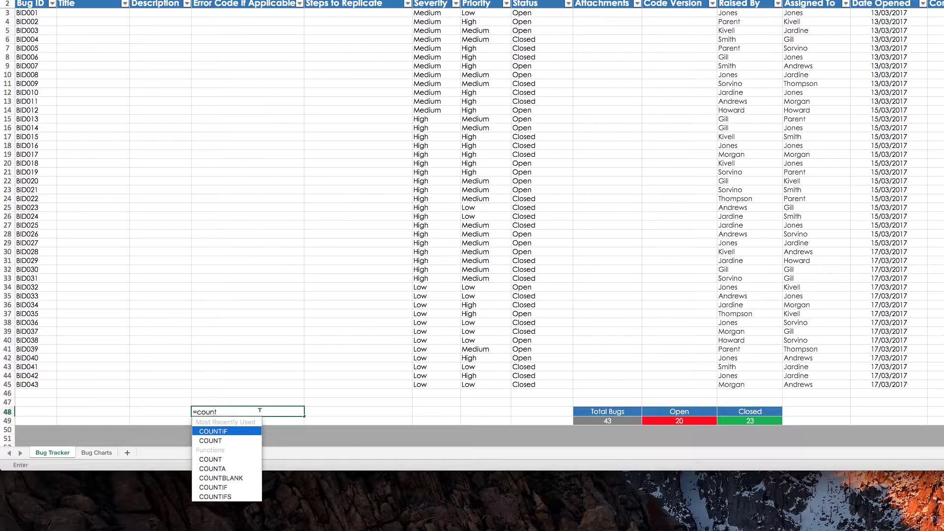
text(if)
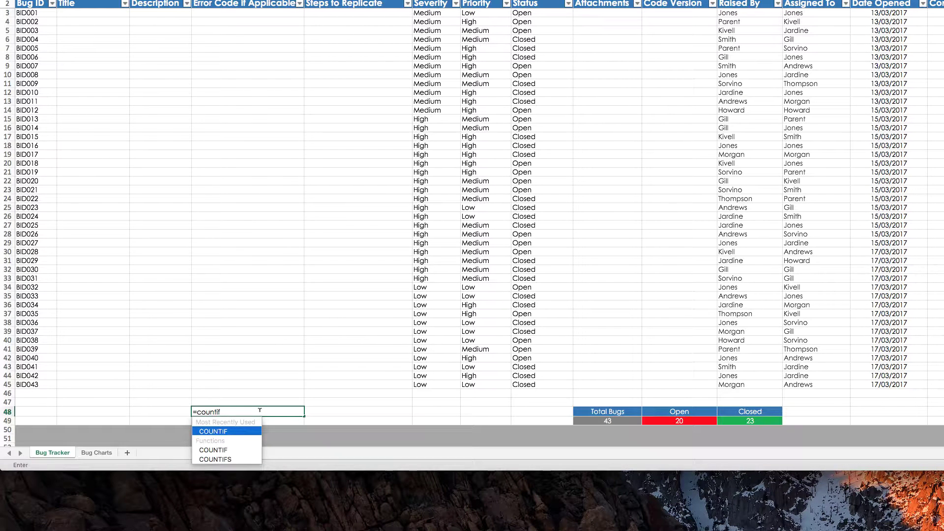
text(()
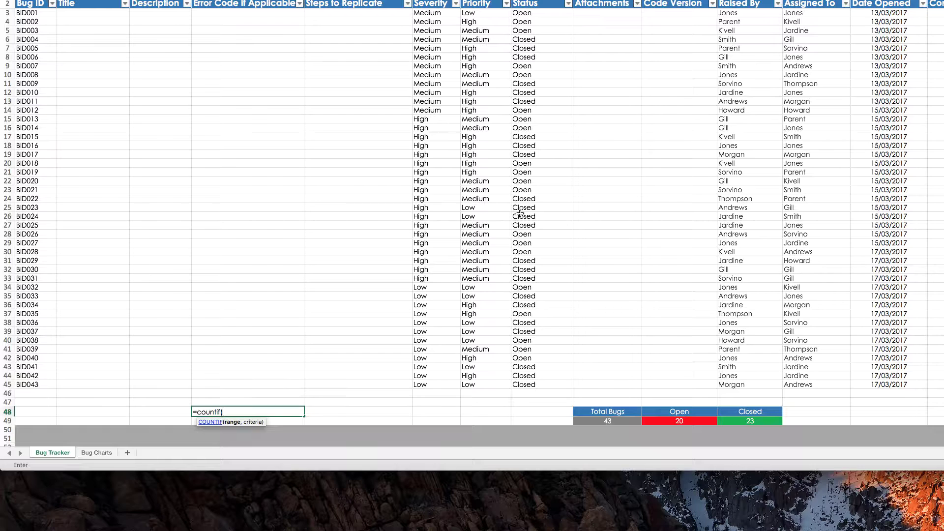
drag(529, 15, 532, 384)
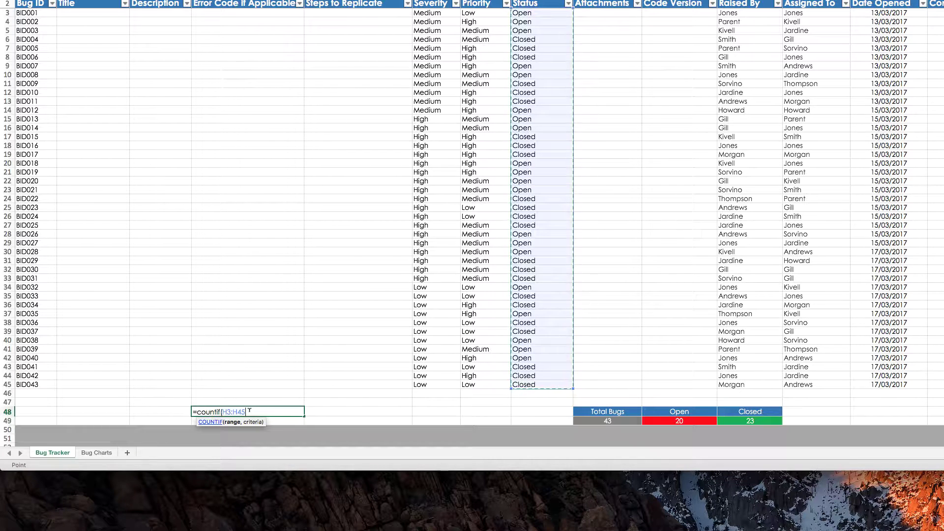
text(, "O)
text(pen"))
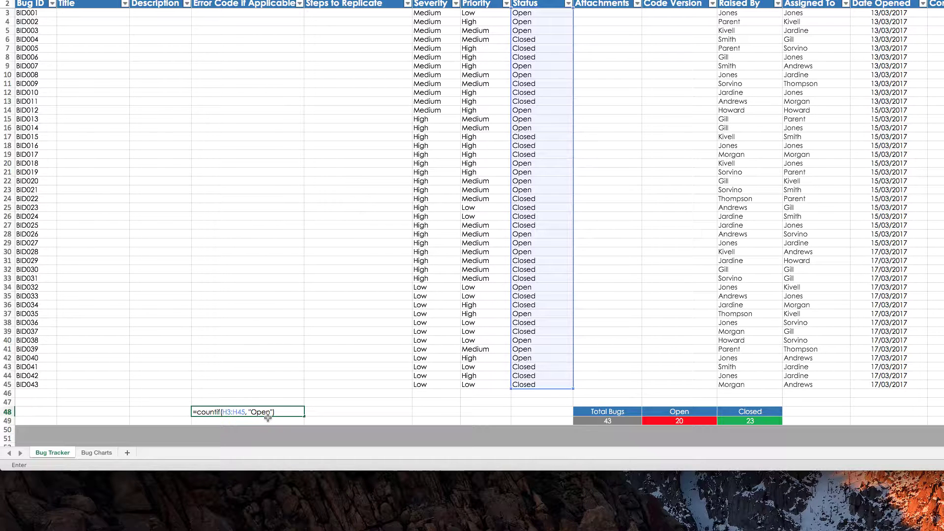
key(Return)
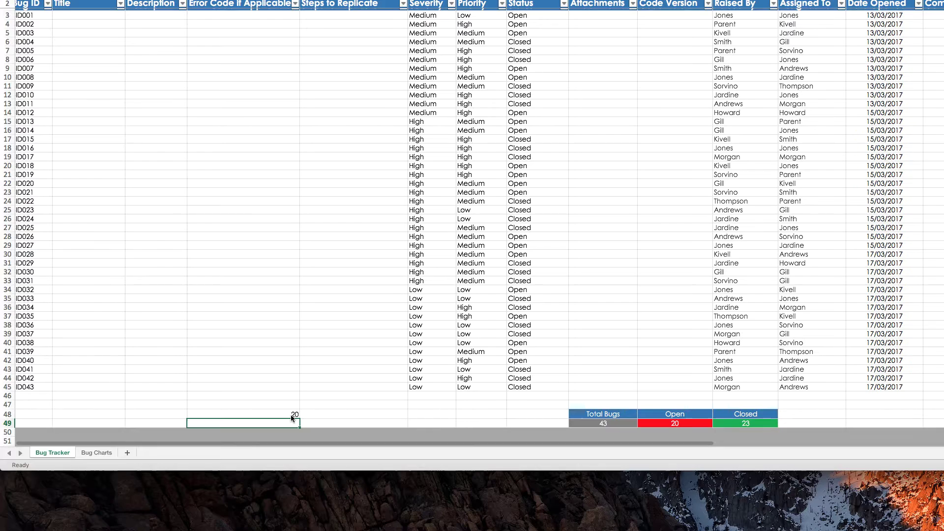
scroll(286, 416, down, 1)
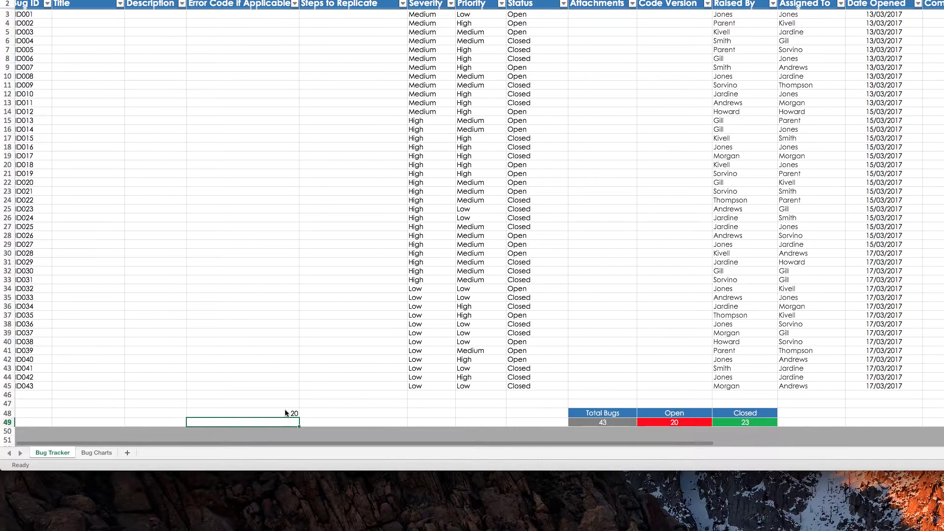
- Compare the D48 COUNTIF result with the Open total
scroll(333, 405, down, 1)
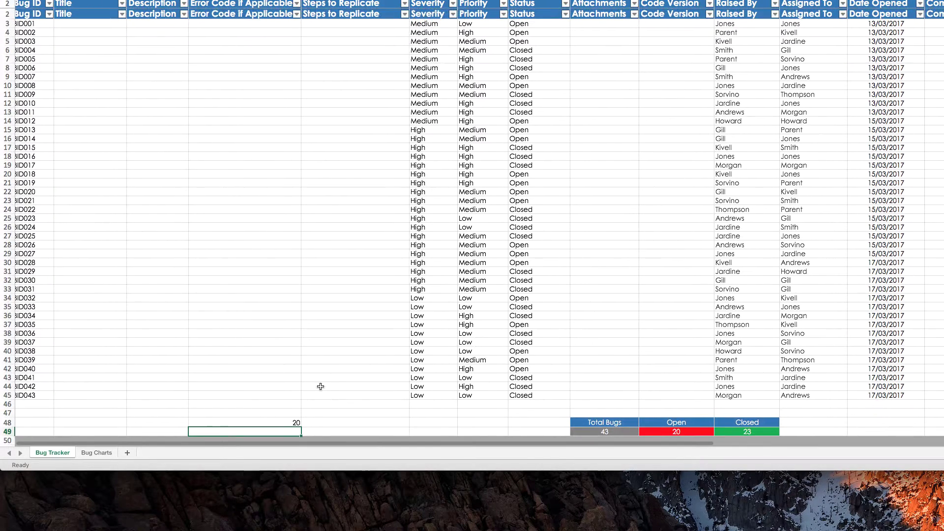
scroll(321, 386, up, 1)
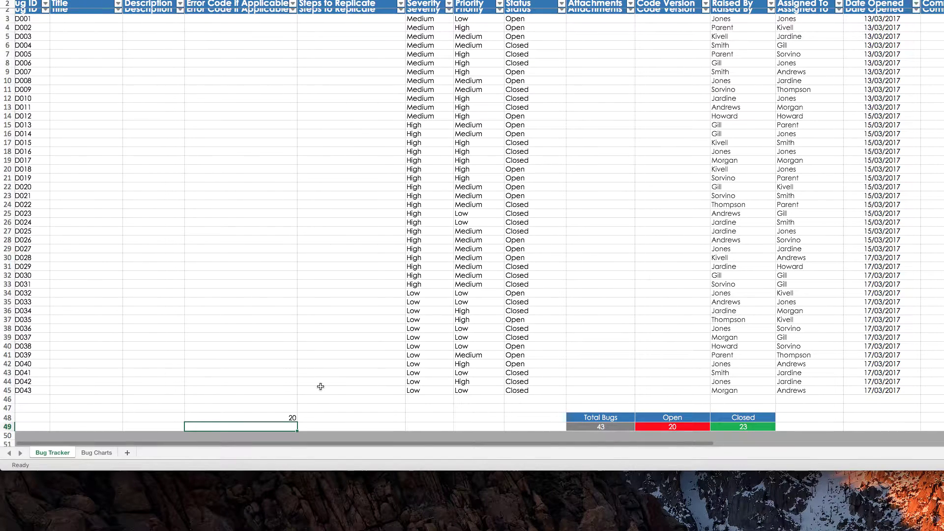
scroll(321, 387, left, 1)
scroll(321, 387, down, 1)
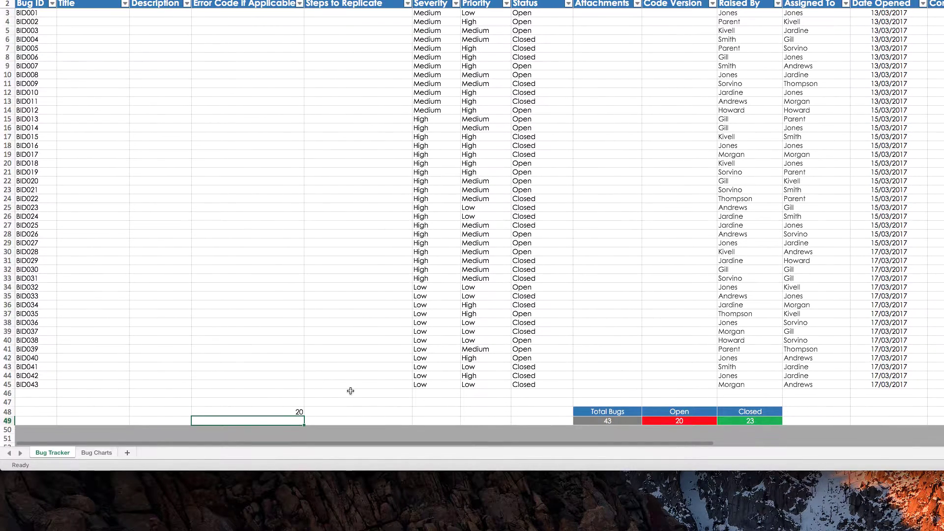
click(350, 391)
click(296, 411)
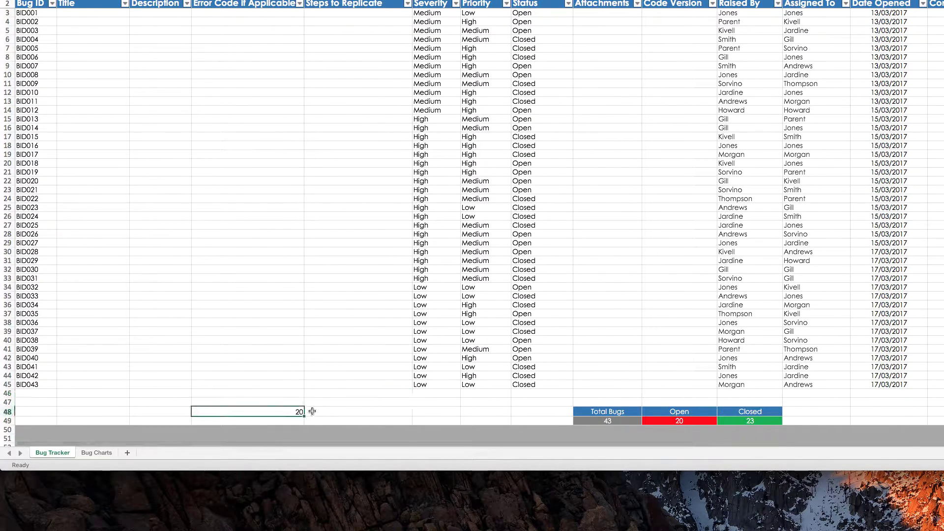
click(695, 419)
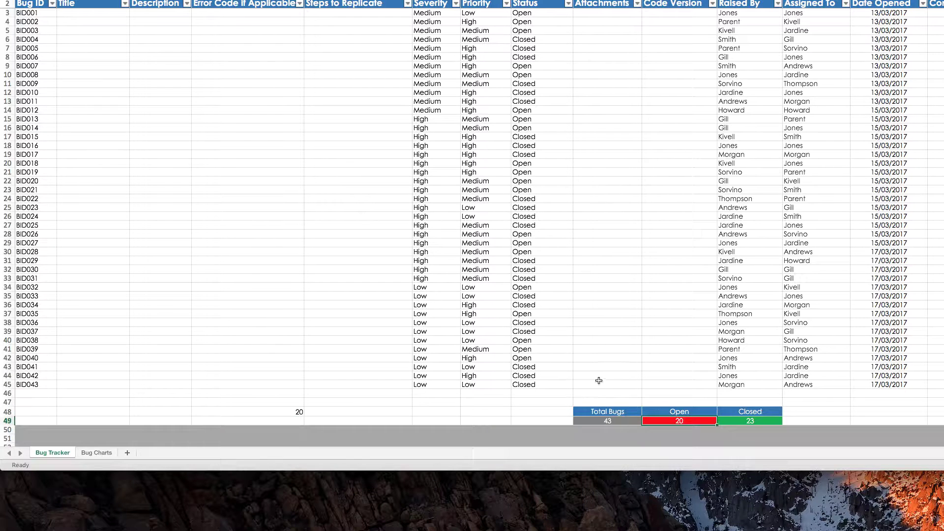
- Set bug BID041's status to Open, making the totals 21 open and 22 closed
click(546, 368)
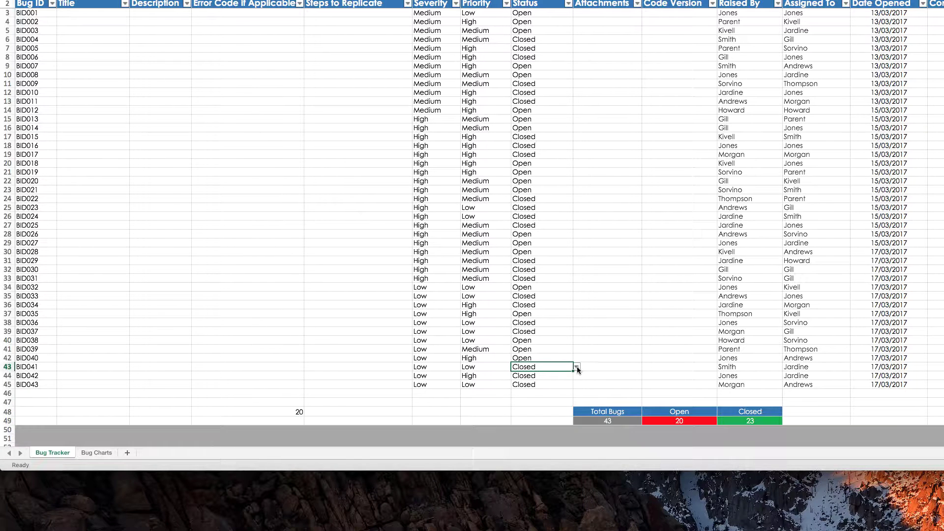
click(578, 370)
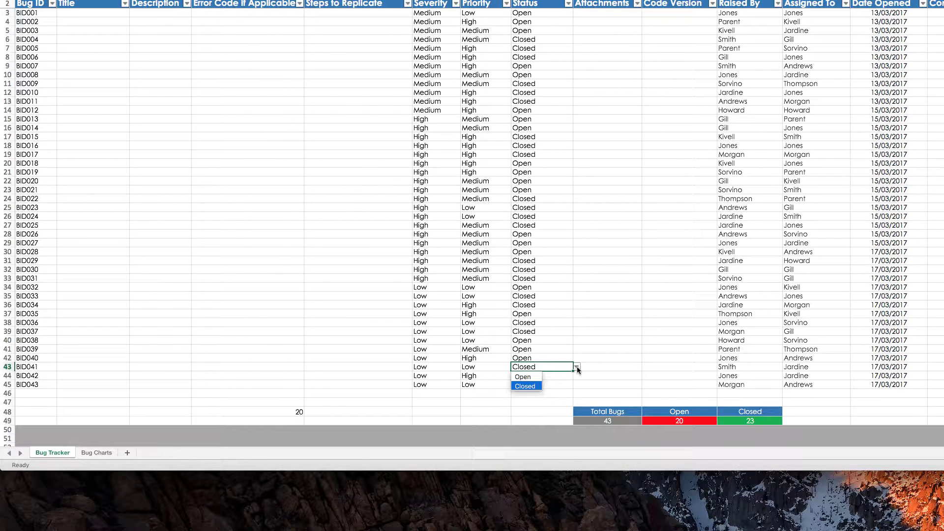
click(530, 376)
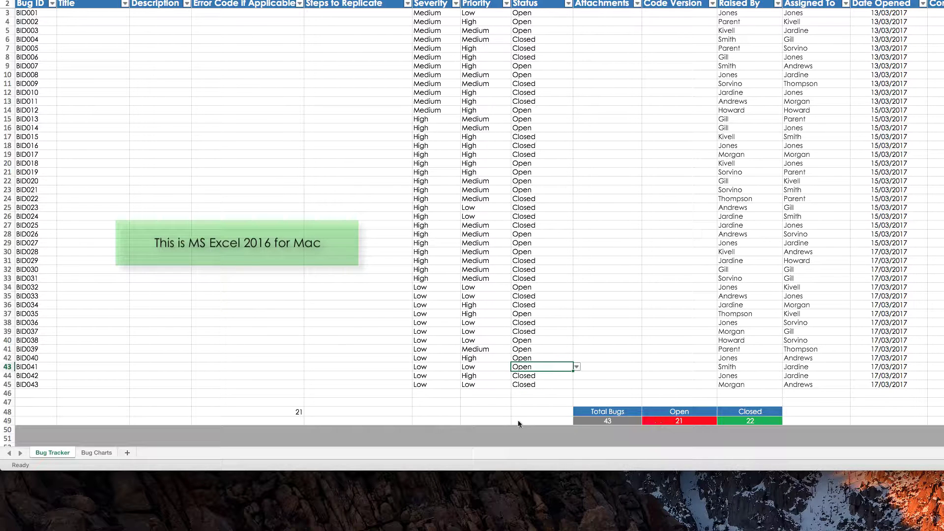
click(298, 415)
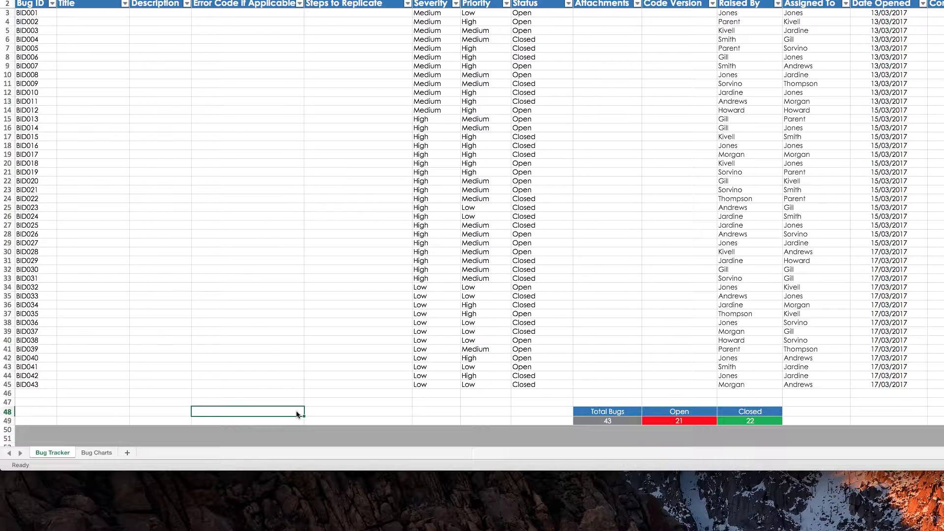
- Replace D48 with =COUNTIF(H3:H45,"Closed"), returning 22
double_click(297, 413)
text(=c)
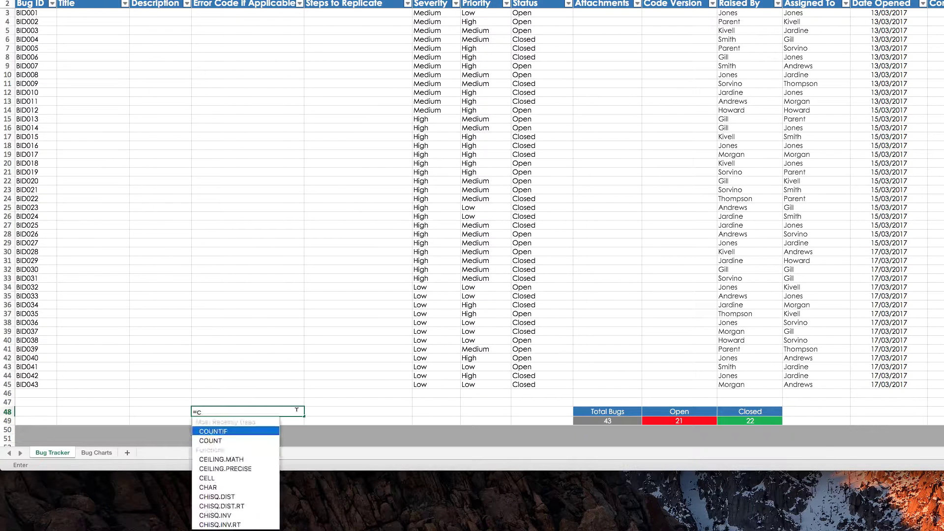
text(oun)
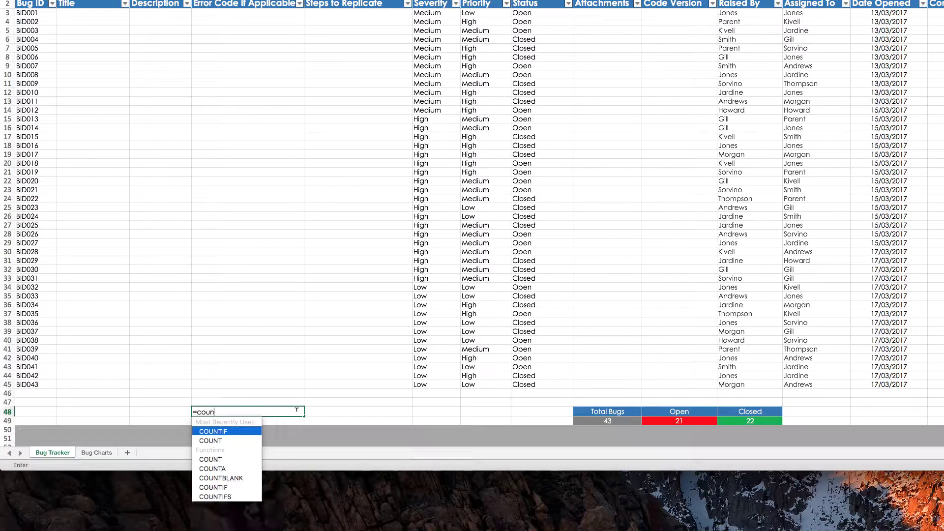
text(tif)
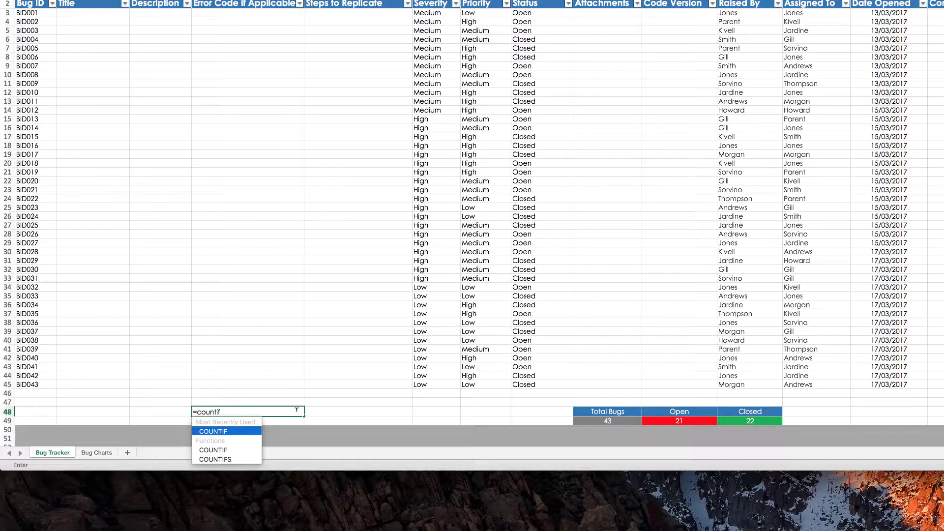
text(()
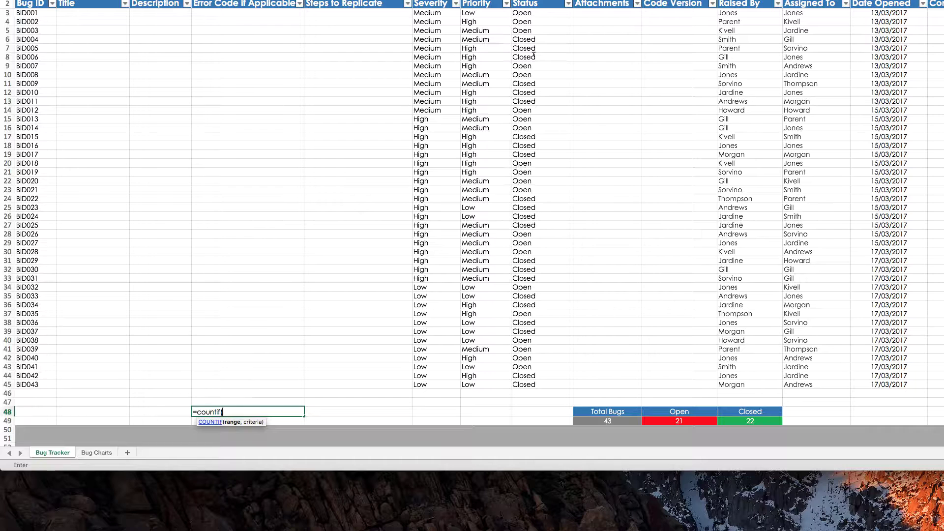
drag(526, 12, 535, 384)
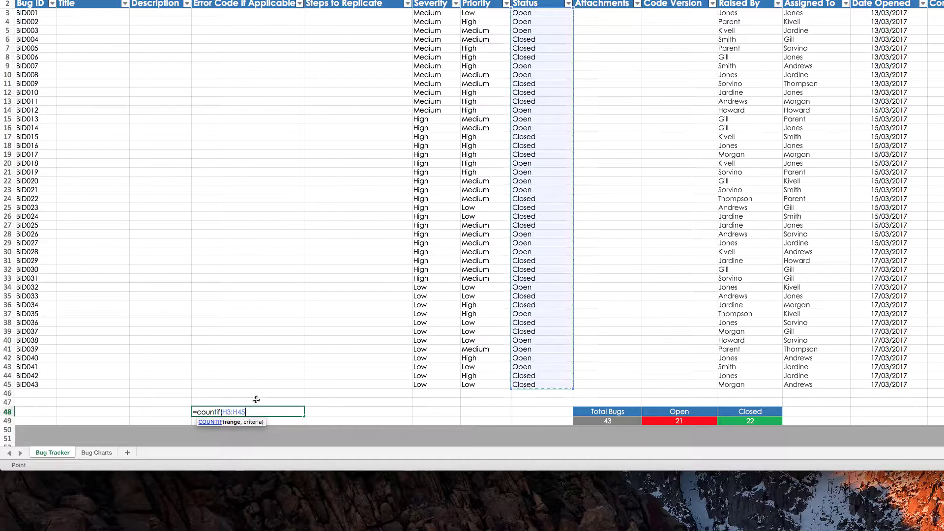
text(,"Closed")
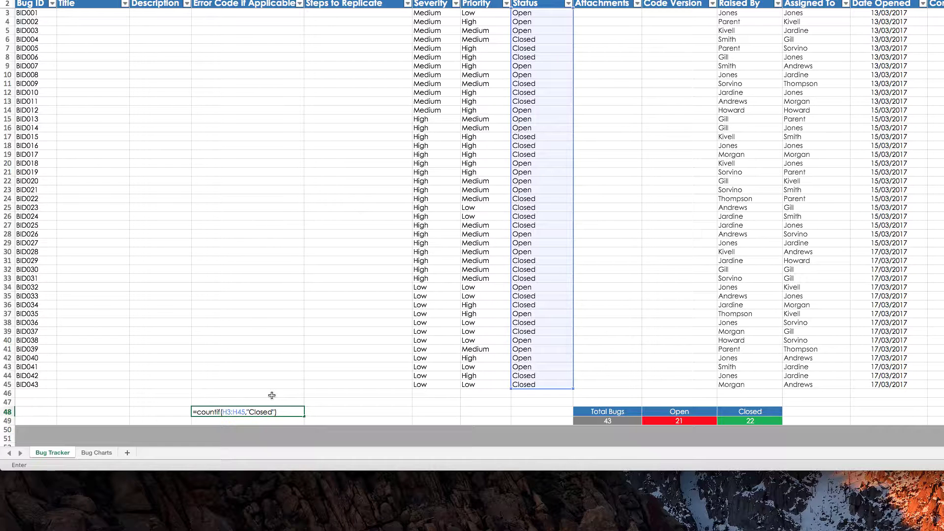
key(Return)
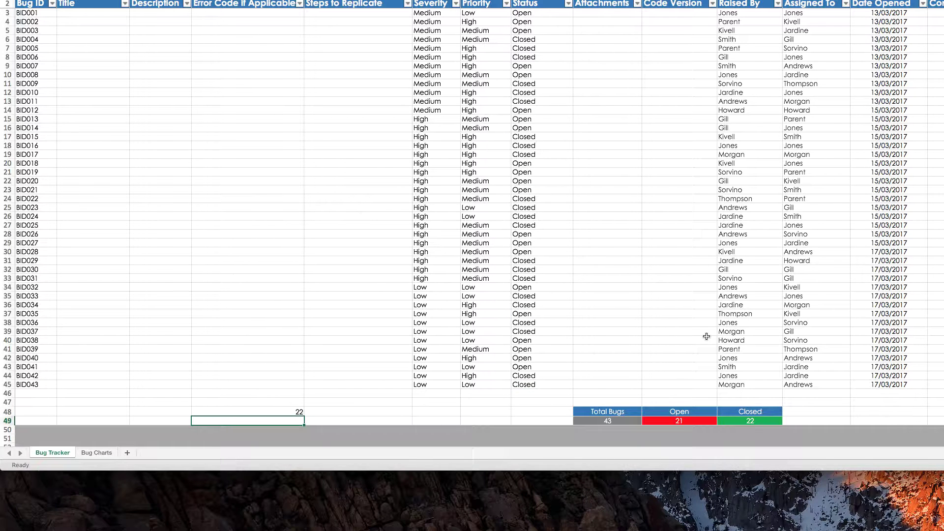
- Set BID042 to Open and BID039 and BID041 to Closed, giving 20 open and 23 closed
click(764, 421)
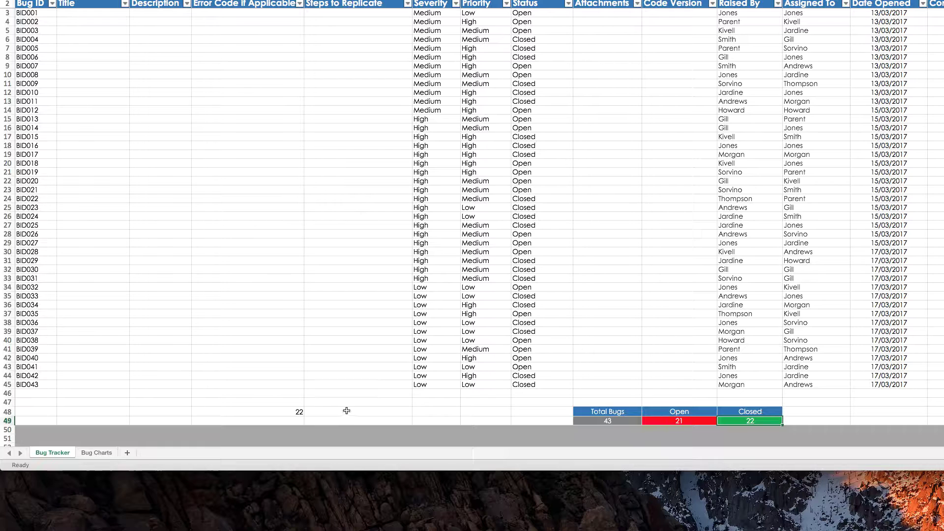
click(295, 411)
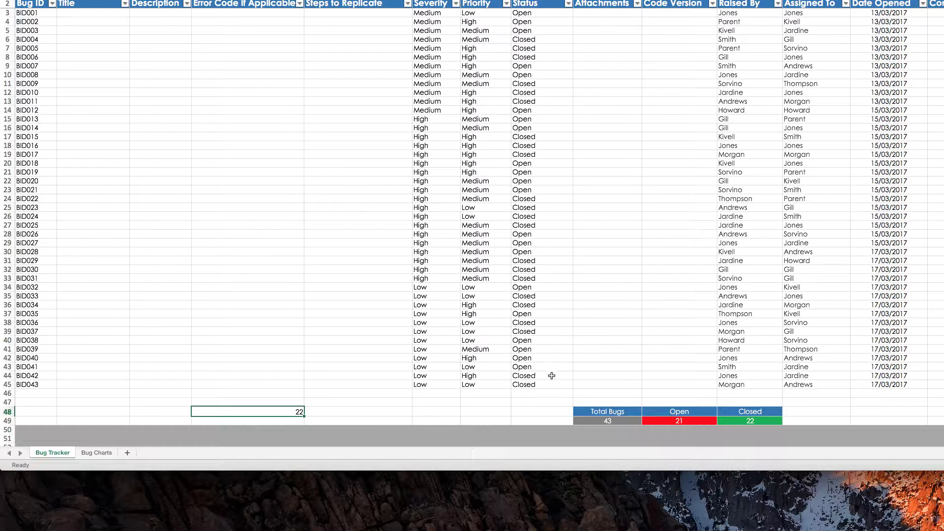
click(556, 375)
click(577, 375)
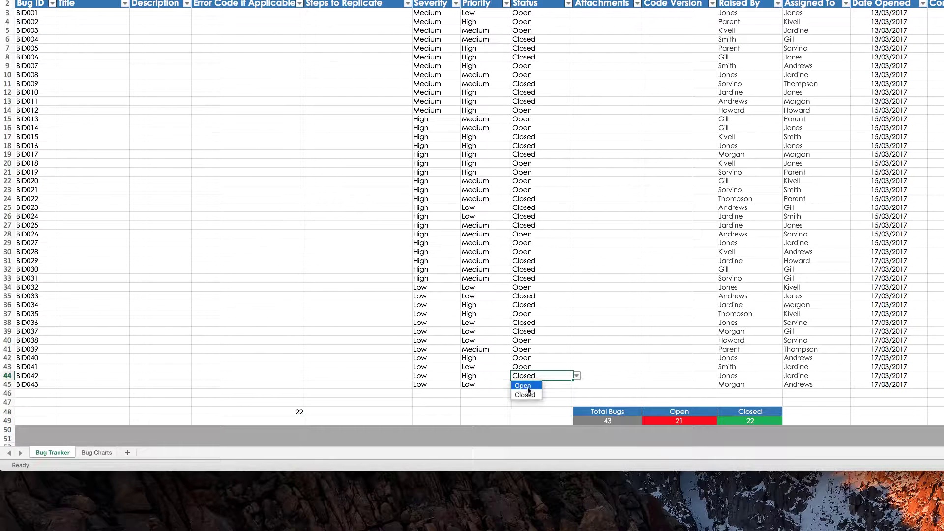
click(545, 348)
click(576, 349)
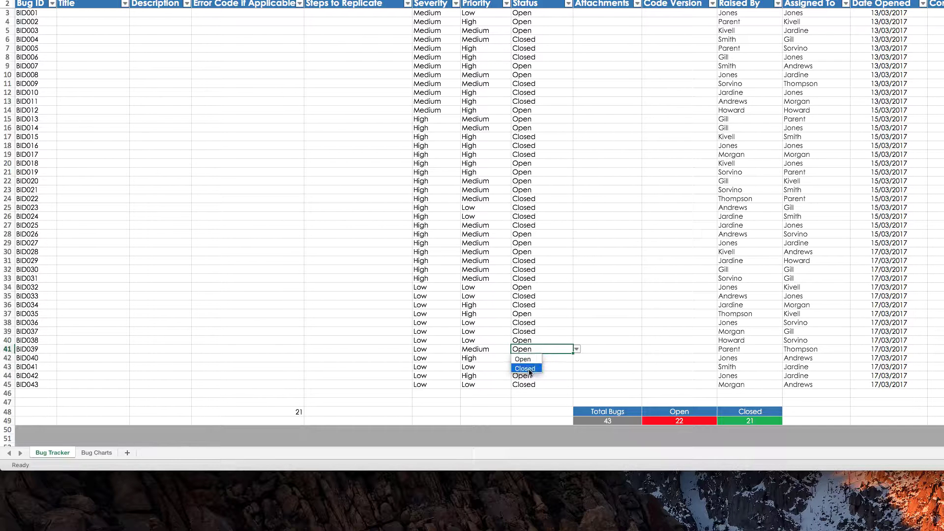
click(525, 369)
click(563, 365)
click(577, 367)
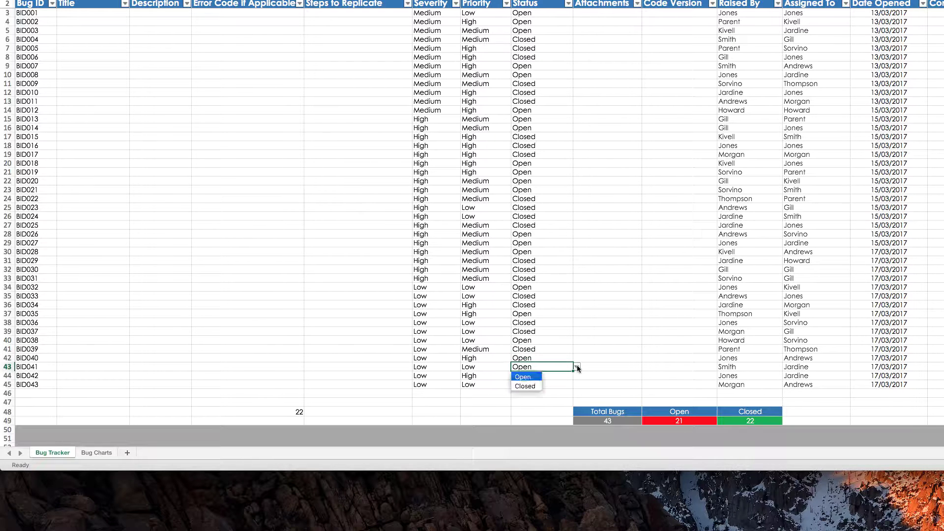
click(531, 385)
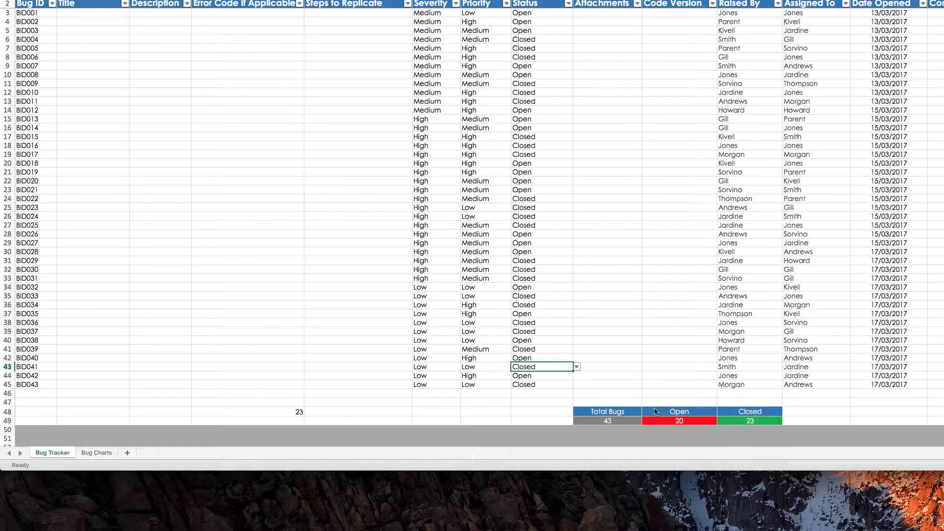
click(286, 412)
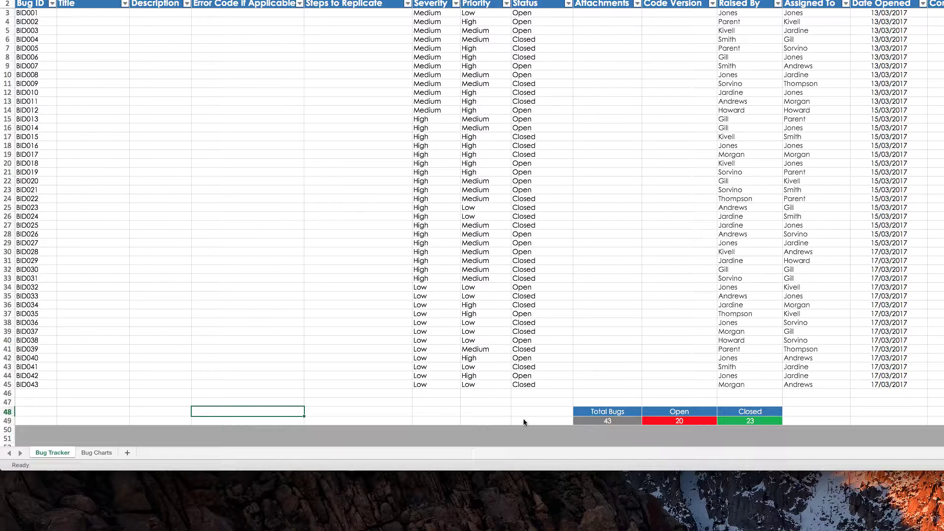
- Put a SUM of the Open total in the empty row-49 Steps to Replicate cell
click(595, 421)
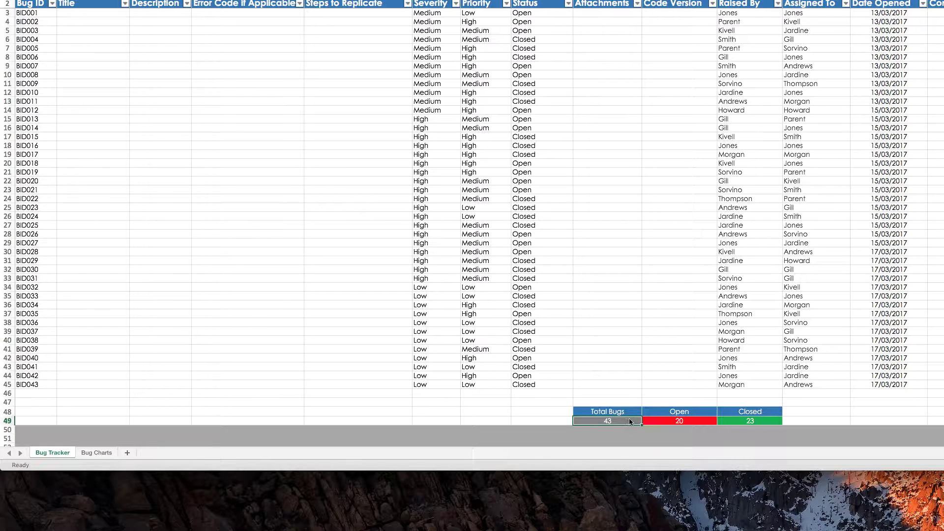
click(338, 422)
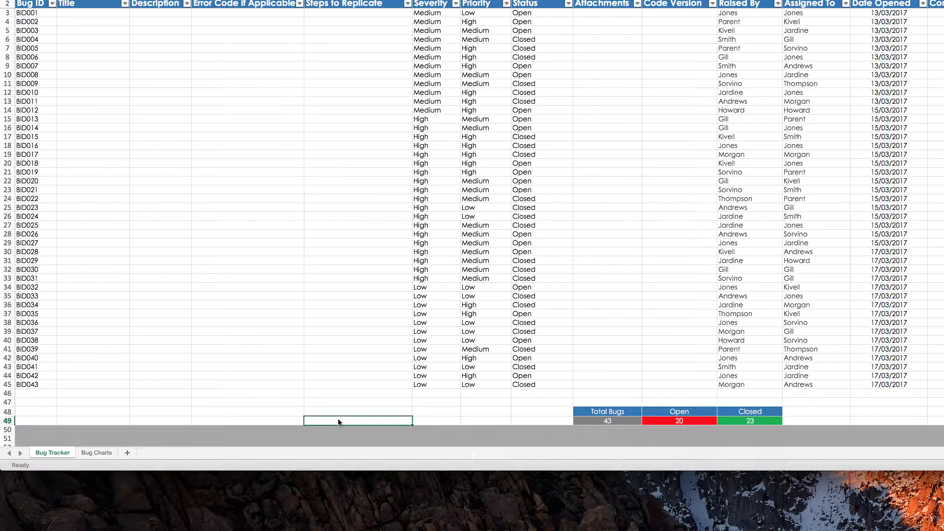
text(=sum)
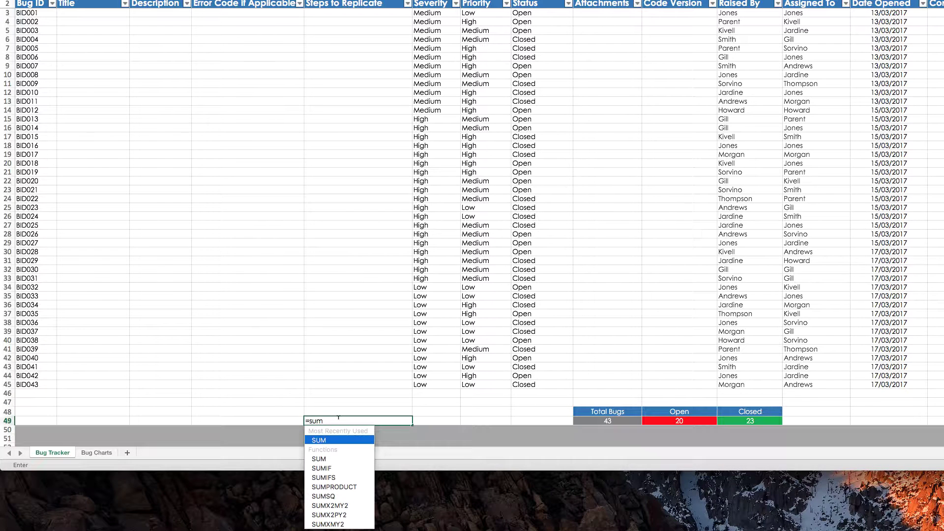
text(()
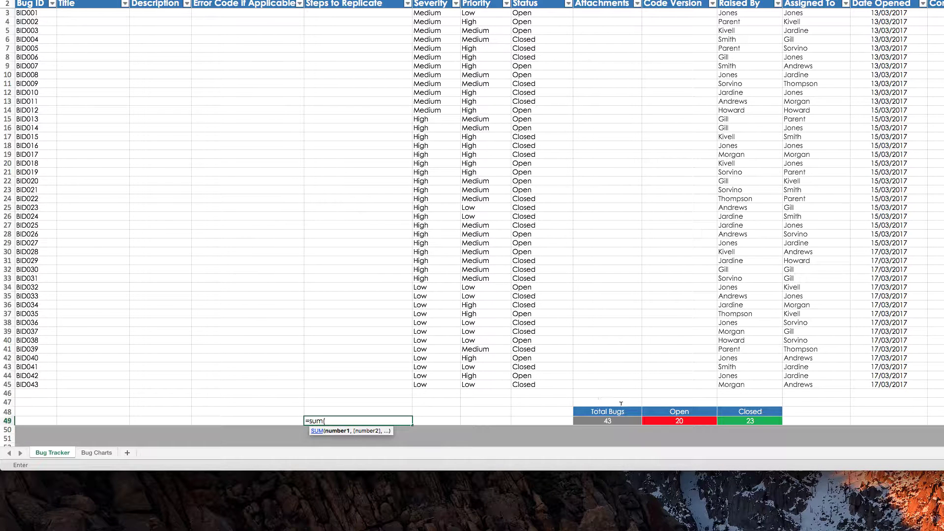
click(673, 418)
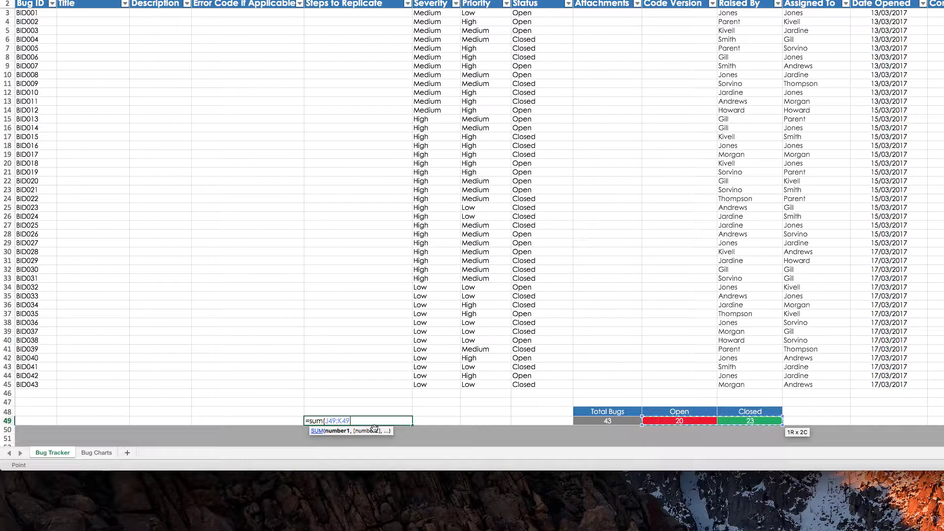
text())
key(Return)
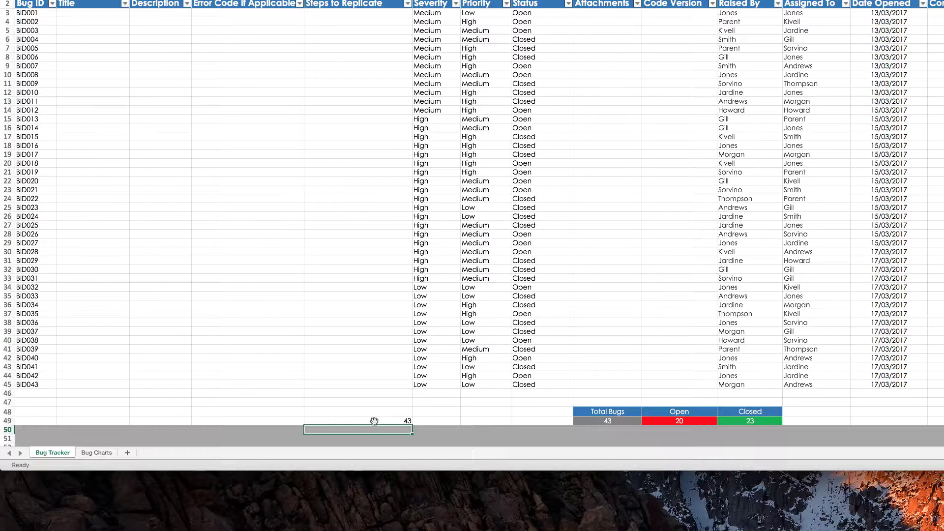
- Rebuild the cell as =SUM(J49:K49) so it shows 43, matching Total Bugs
click(374, 421)
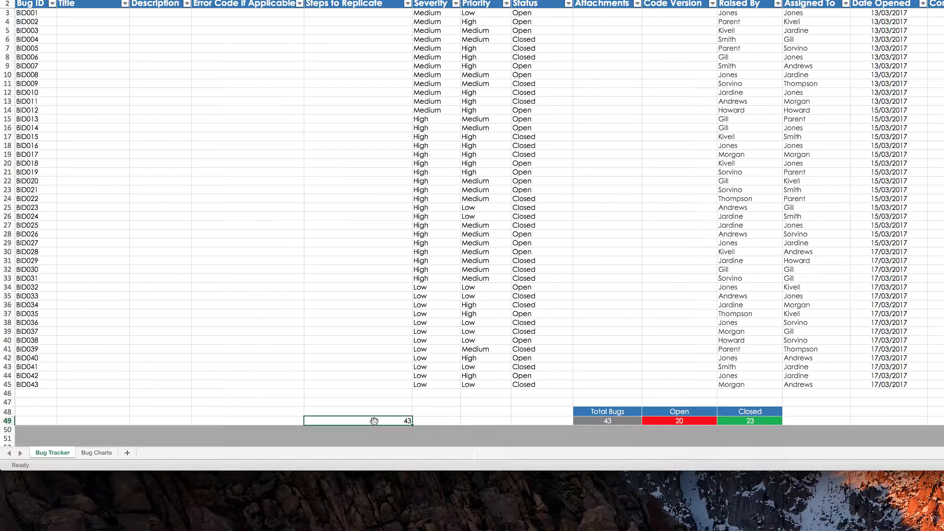
key(Delete)
text(=sum()
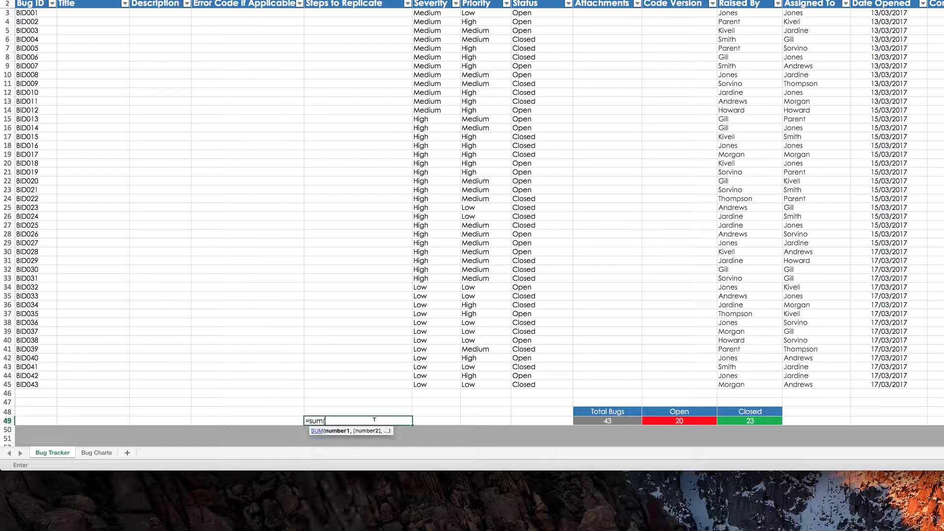
click(649, 421)
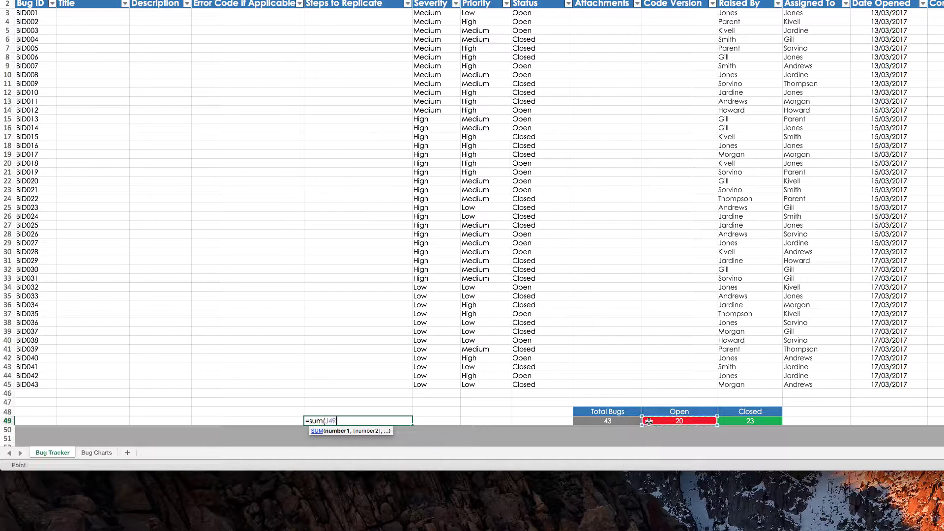
drag(675, 421, 747, 421)
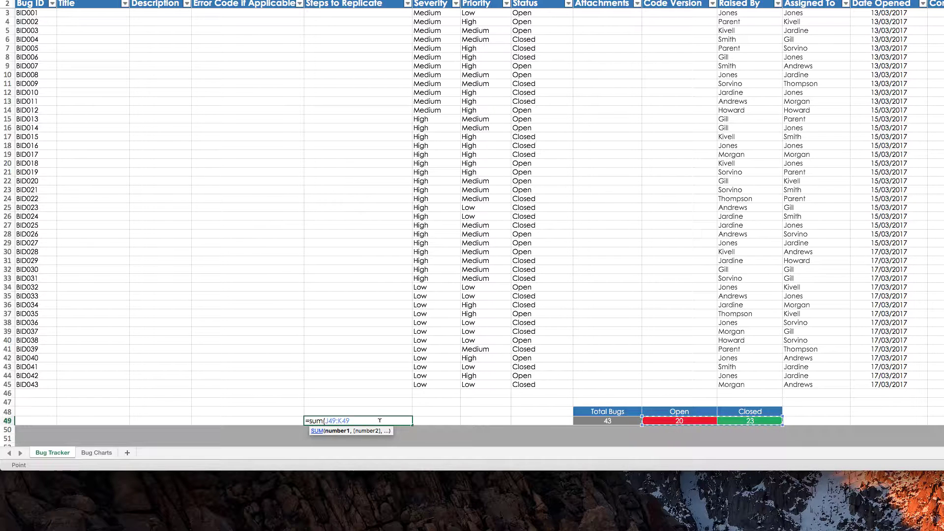
text())
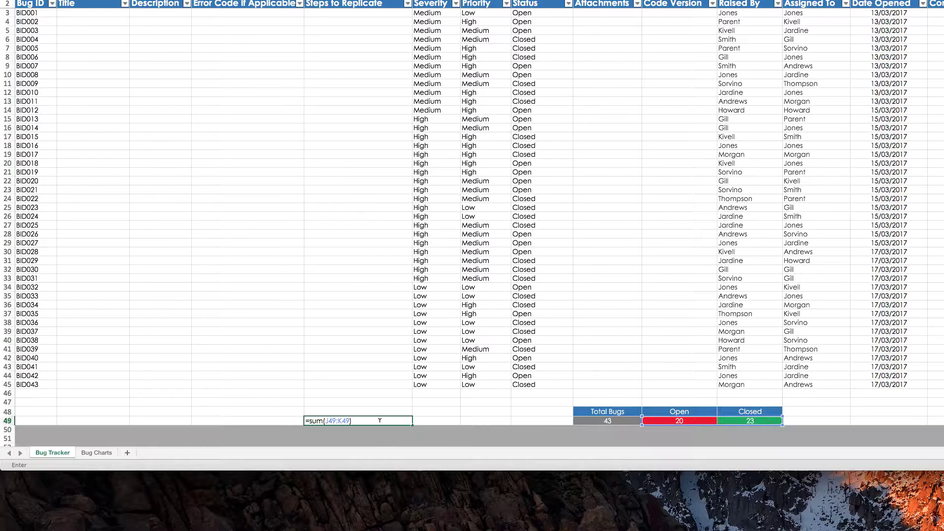
key(Return)
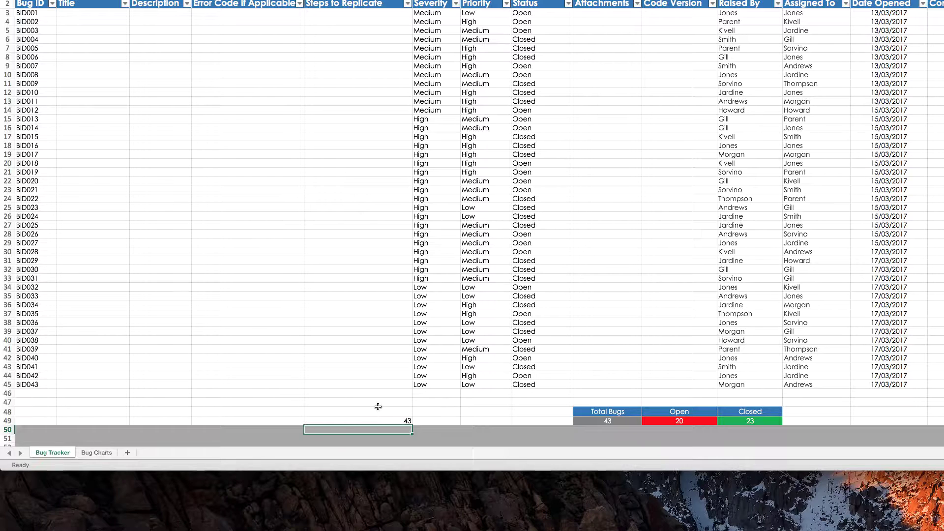
click(382, 419)
key(Delete)
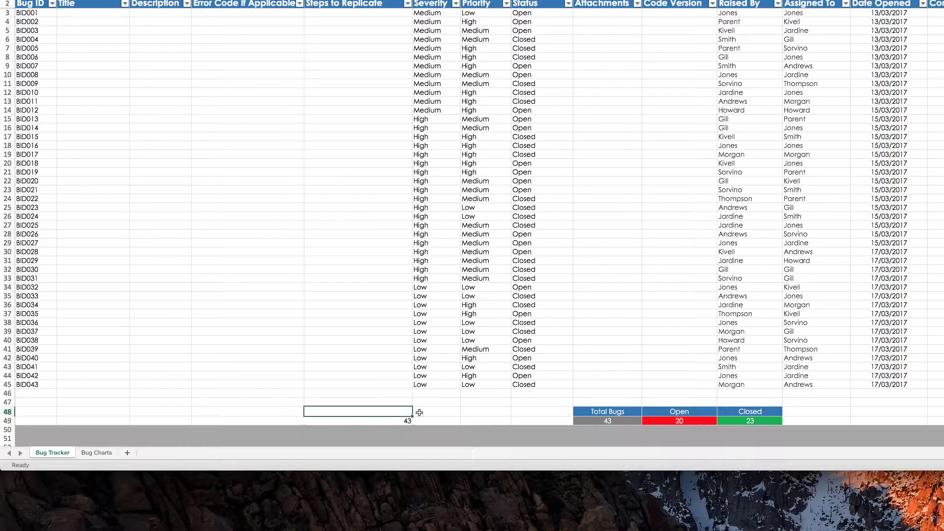
key(super+z)
click(423, 412)
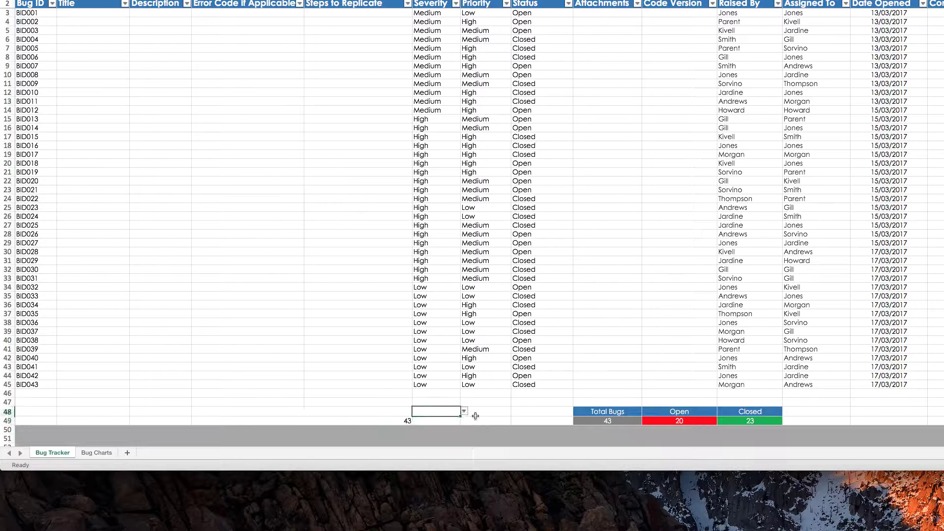
click(607, 420)
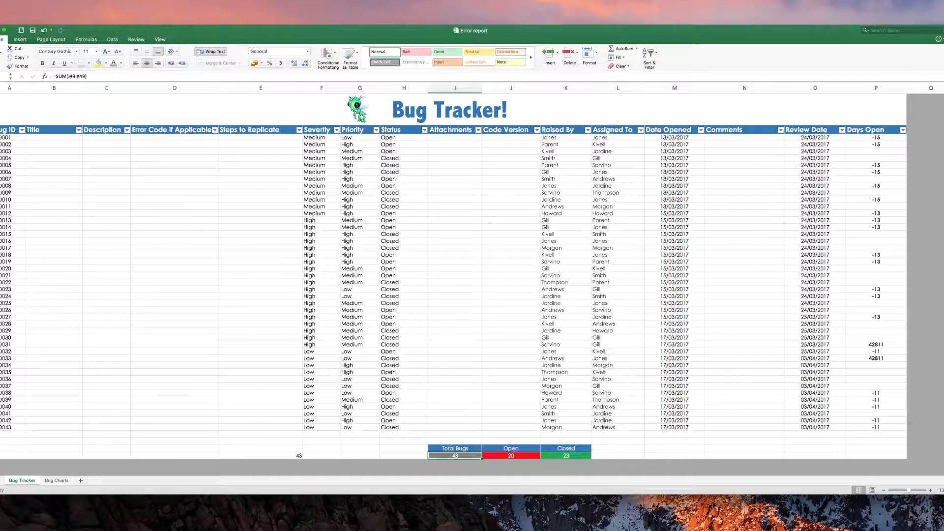
- Inspect the Open and Closed count formulas and the Days Open formula for bug 0027
click(531, 455)
click(567, 455)
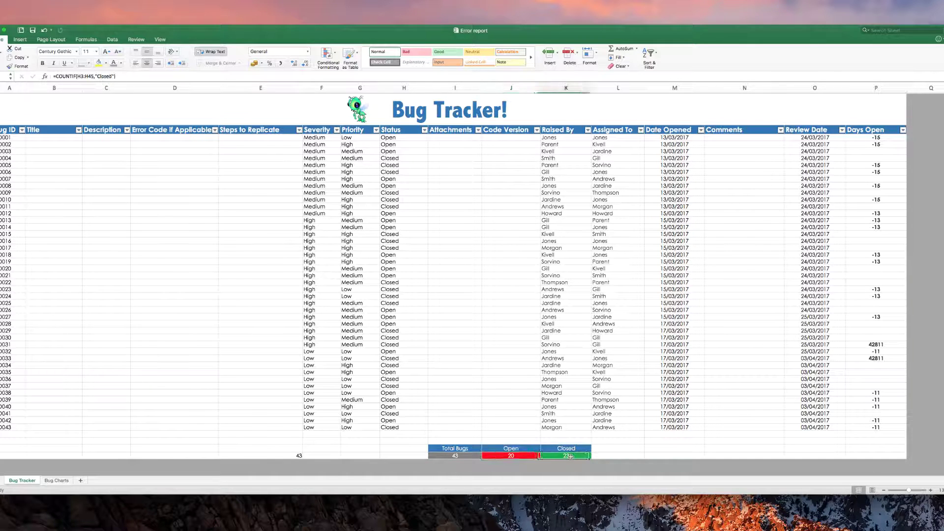
click(882, 317)
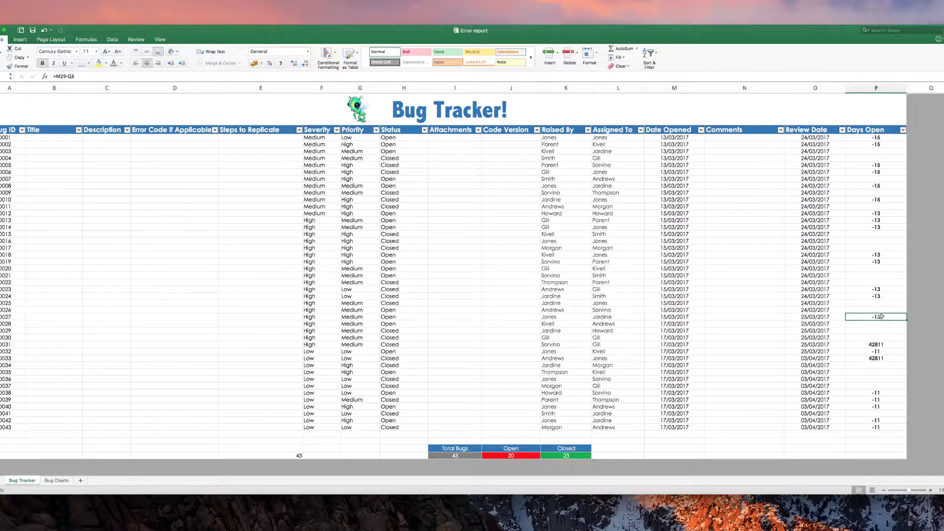
- Delete the two stray 42811 Days Open values in P33 and P35
click(882, 345)
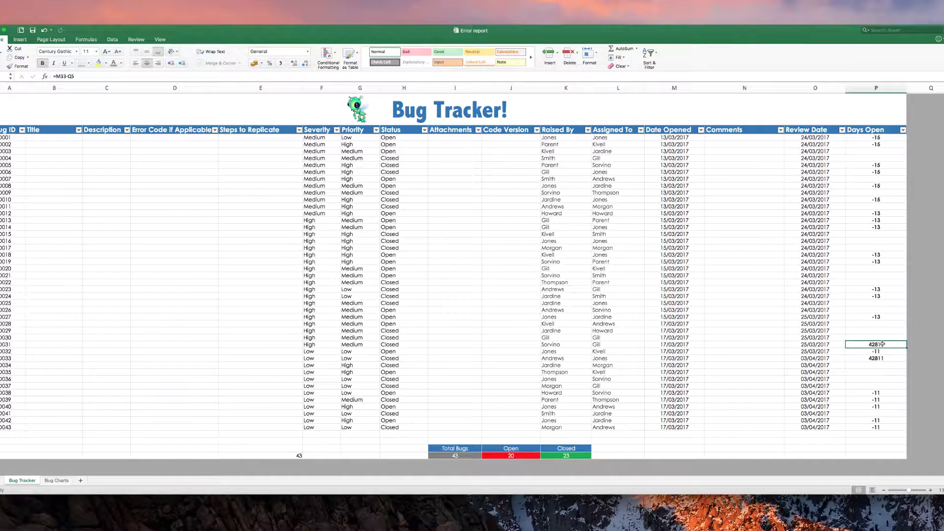
key(Delete)
click(882, 358)
key(Delete)
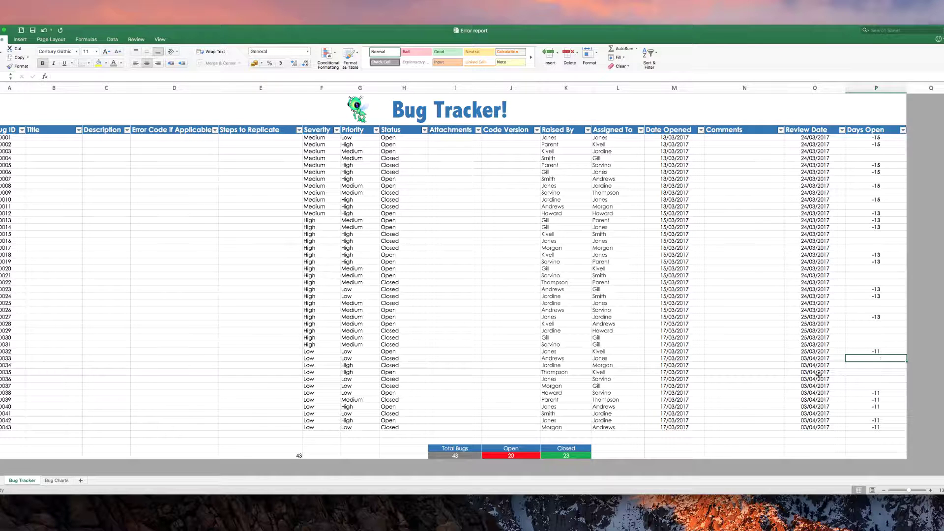
click(298, 456)
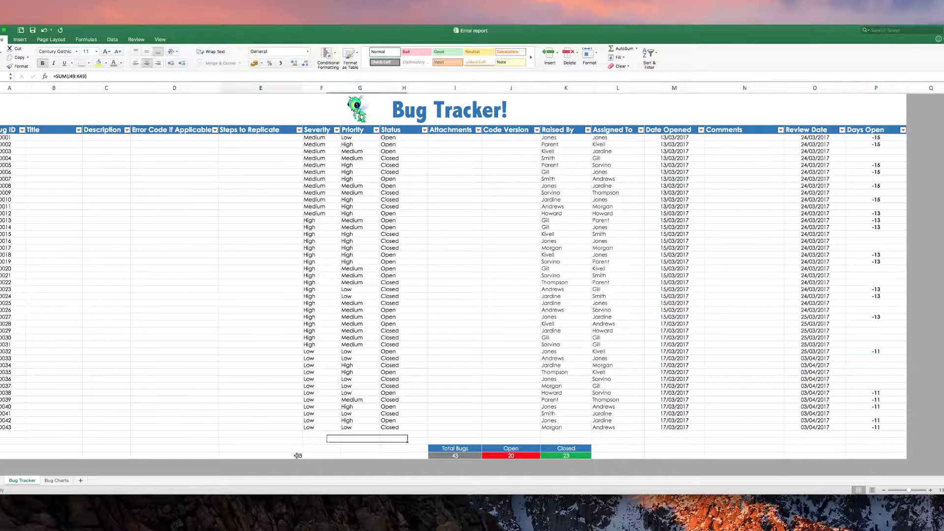
click(298, 455)
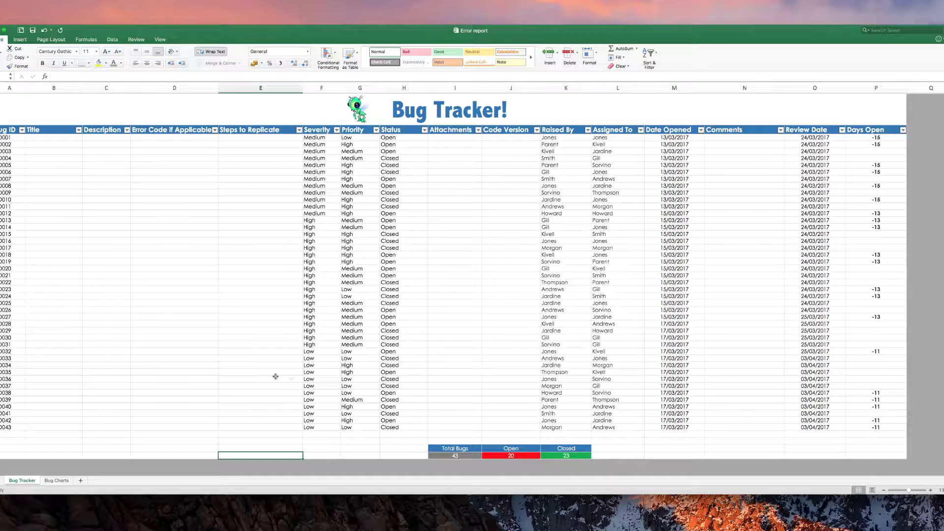
click(260, 378)
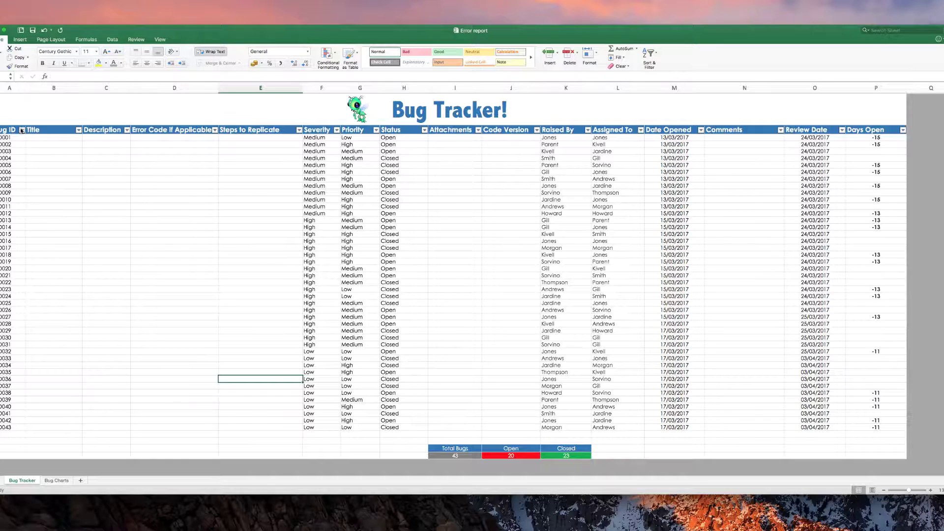
drag(9, 129, 858, 129)
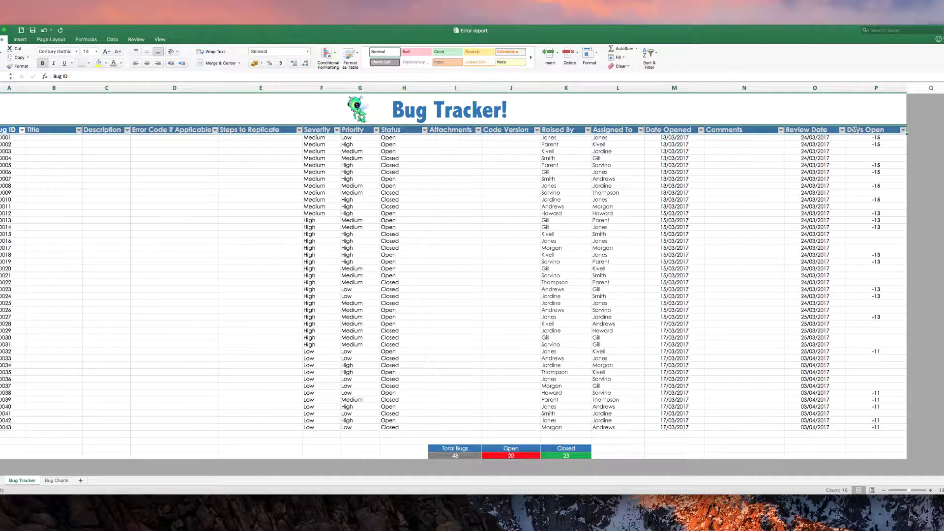
click(657, 55)
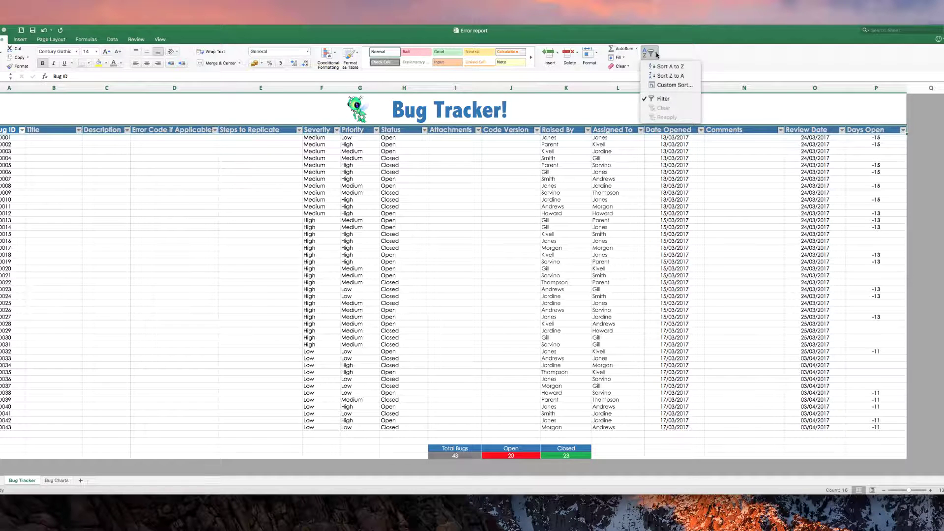
click(667, 101)
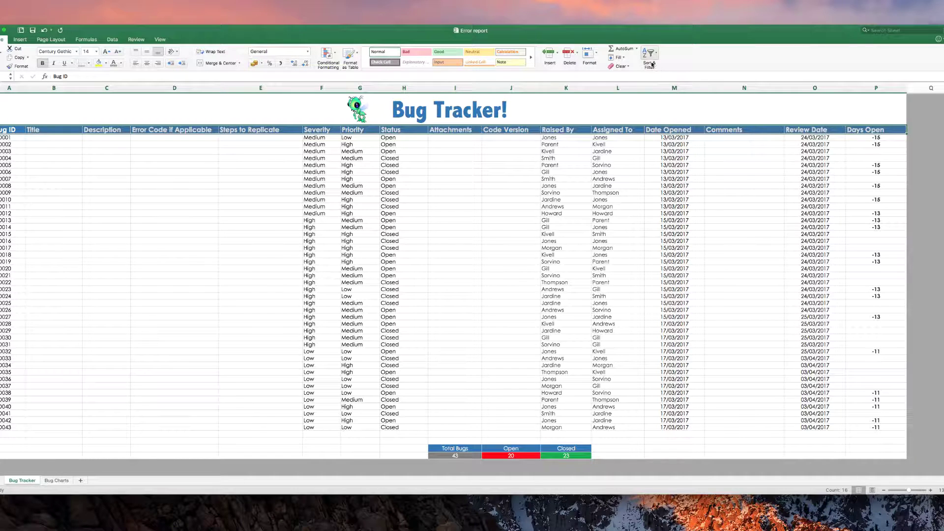
click(652, 59)
click(663, 98)
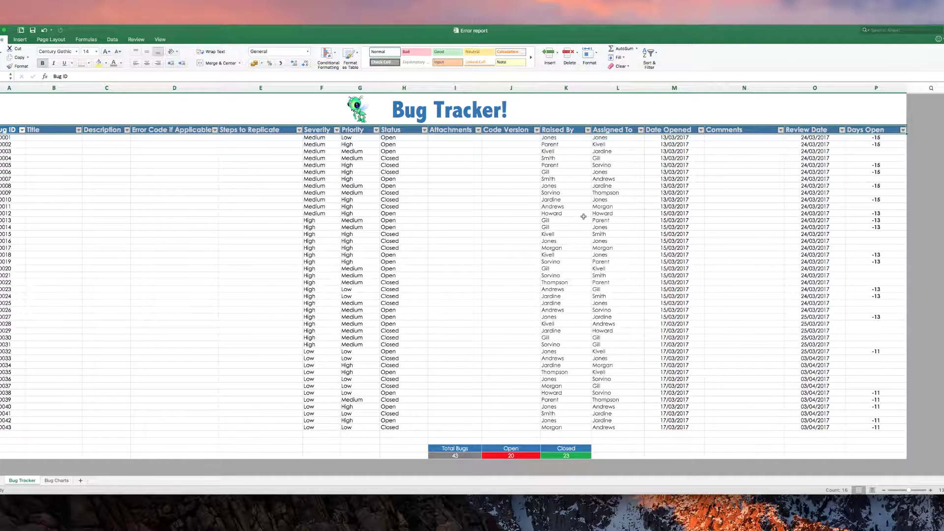
click(525, 219)
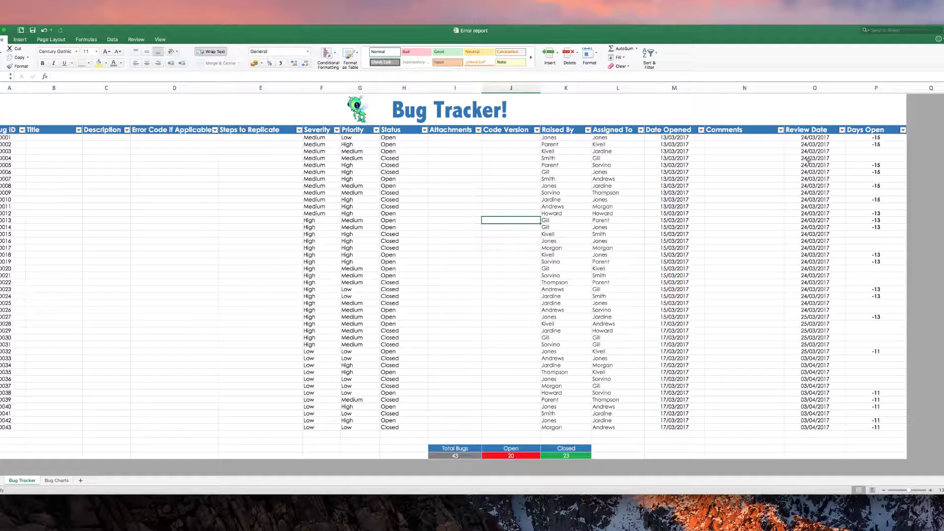
scroll(810, 152, up, 1)
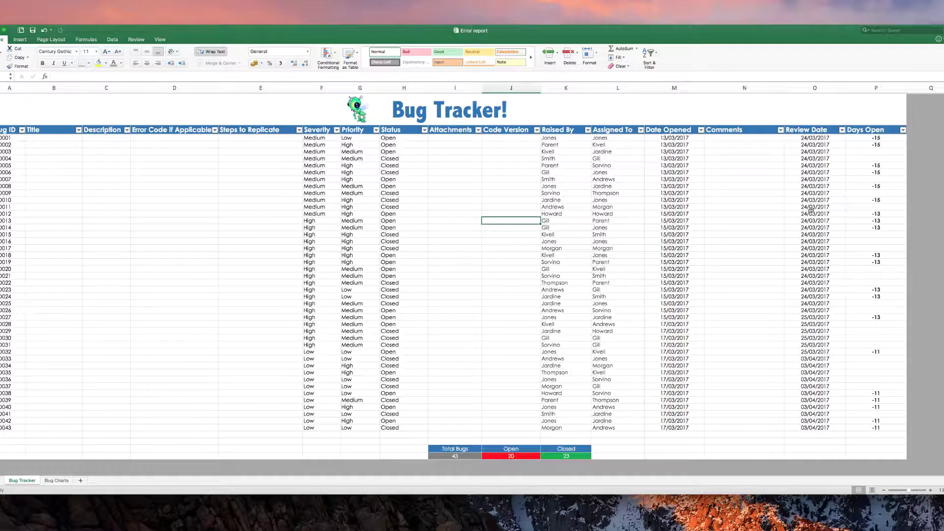
scroll(809, 231, down, 1)
click(764, 301)
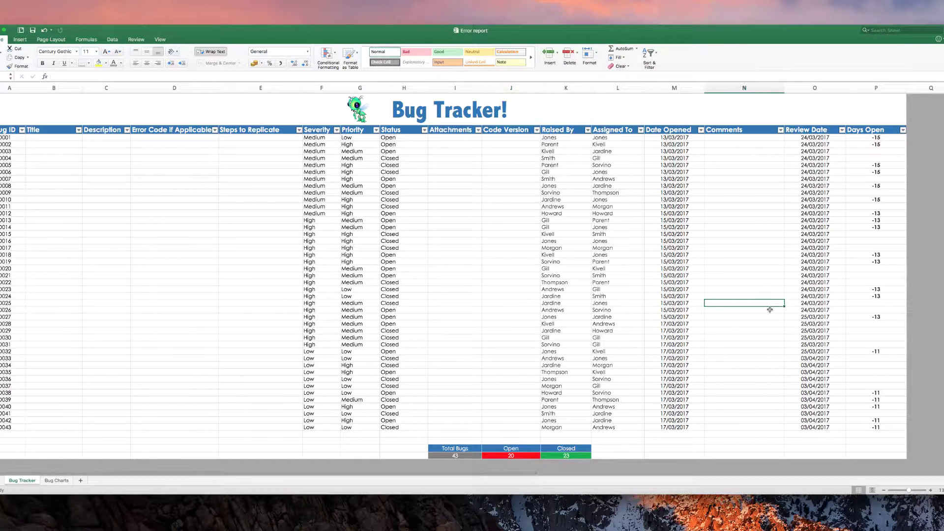
- Filter Review Date to exclude 25 March, keeping only 24/03/2017 reviews
click(841, 131)
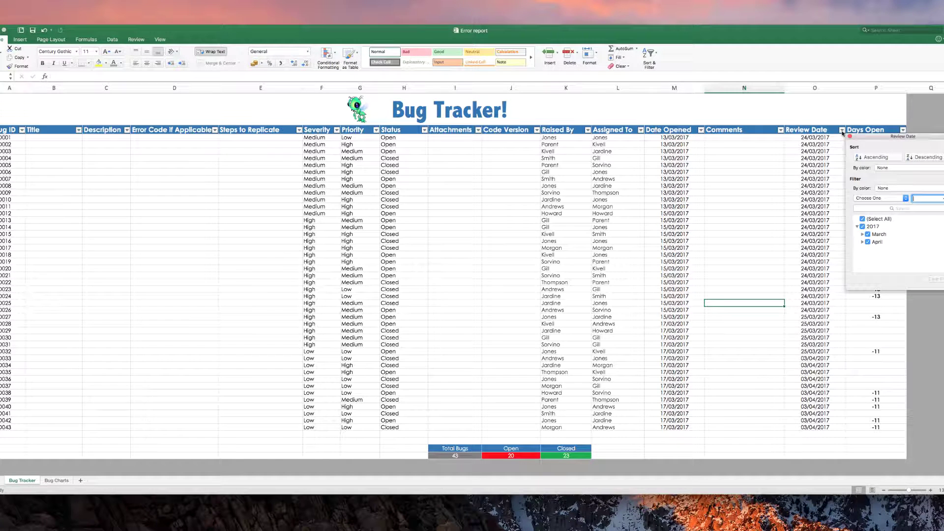
click(862, 235)
click(873, 250)
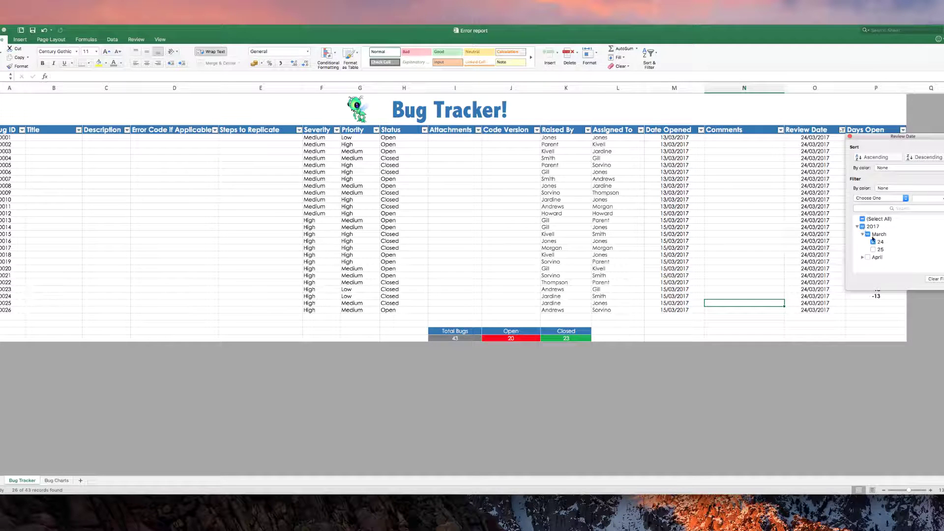
click(790, 194)
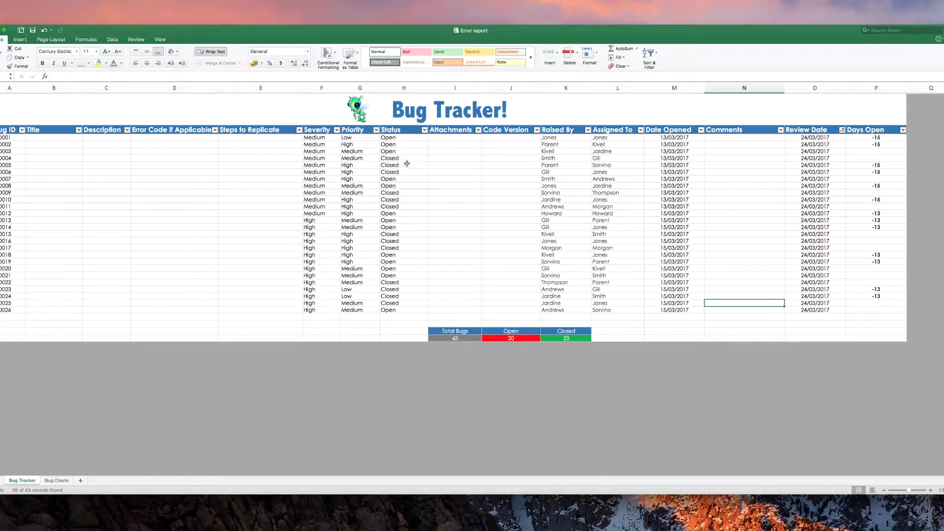
- Untick Closed in the Status filter so only the 13 Open bugs show
click(408, 193)
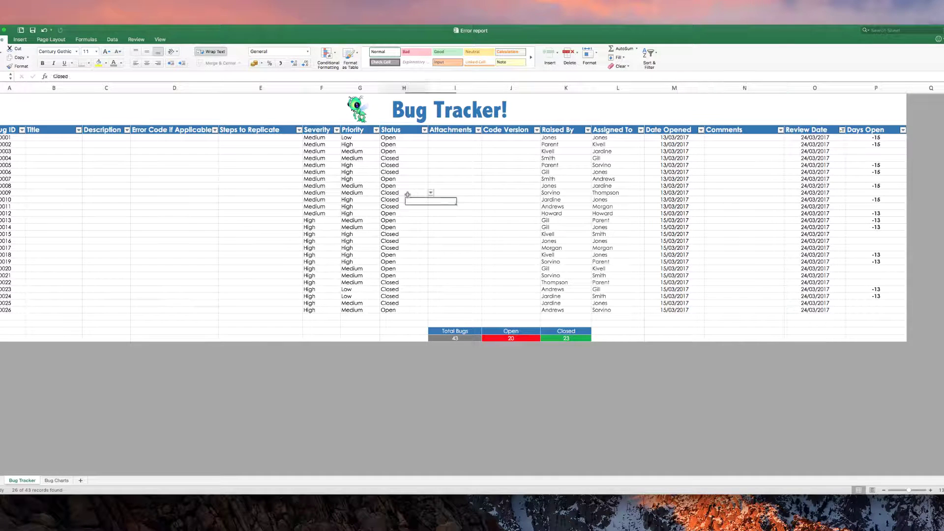
click(424, 130)
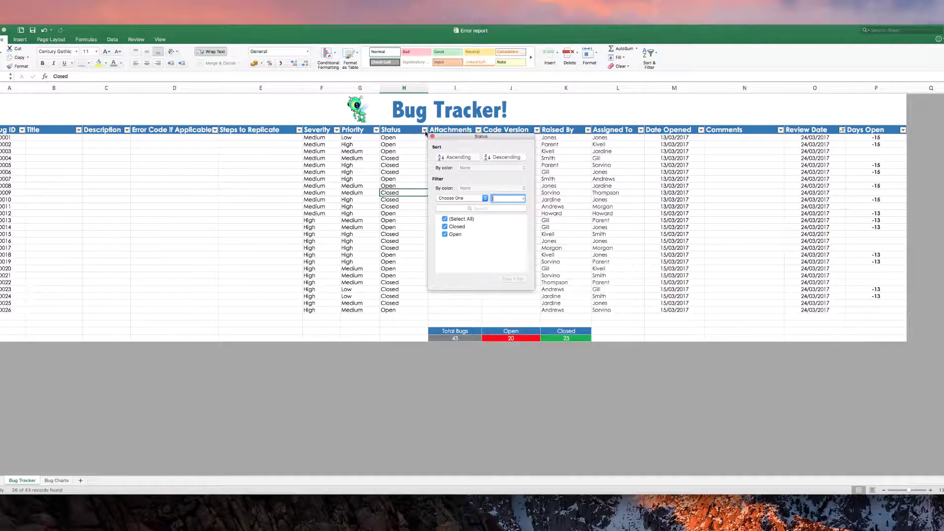
click(445, 227)
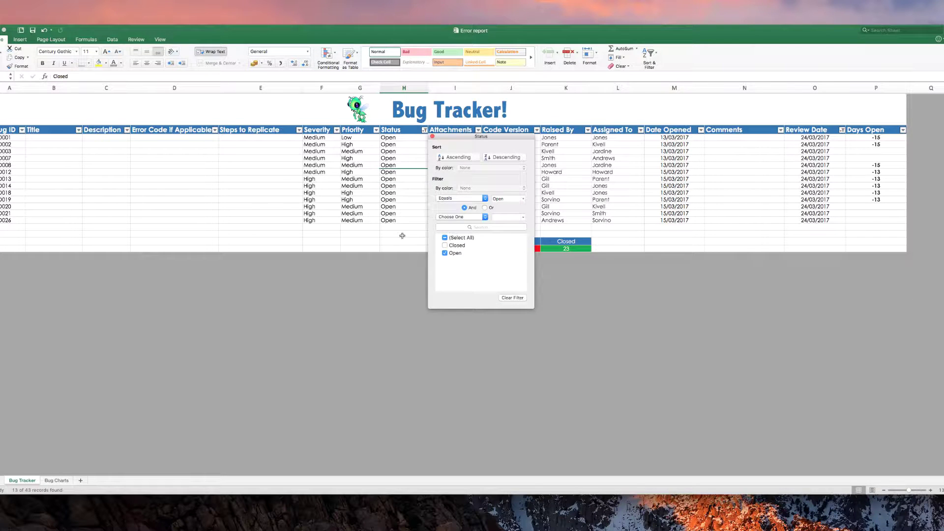
click(404, 239)
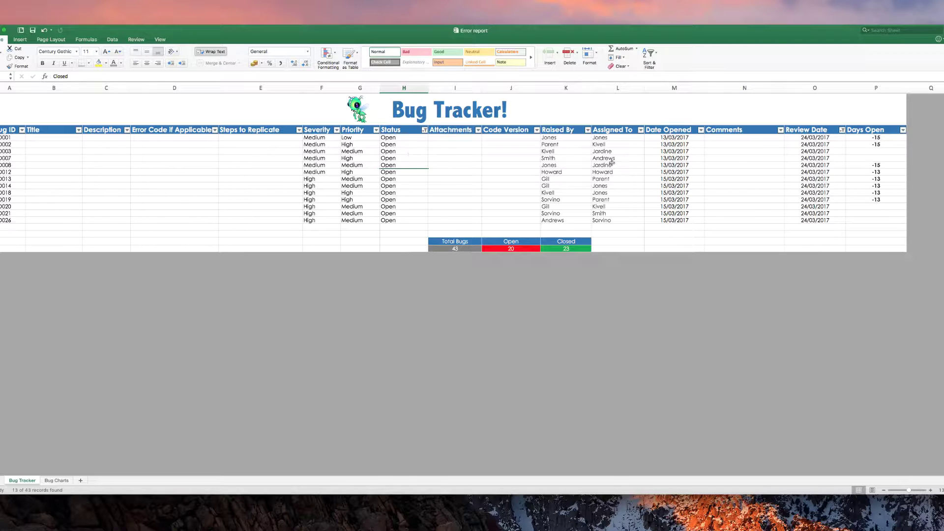
- Re-include 25 March, 24 March and all April dates in the Review Date filter
click(842, 131)
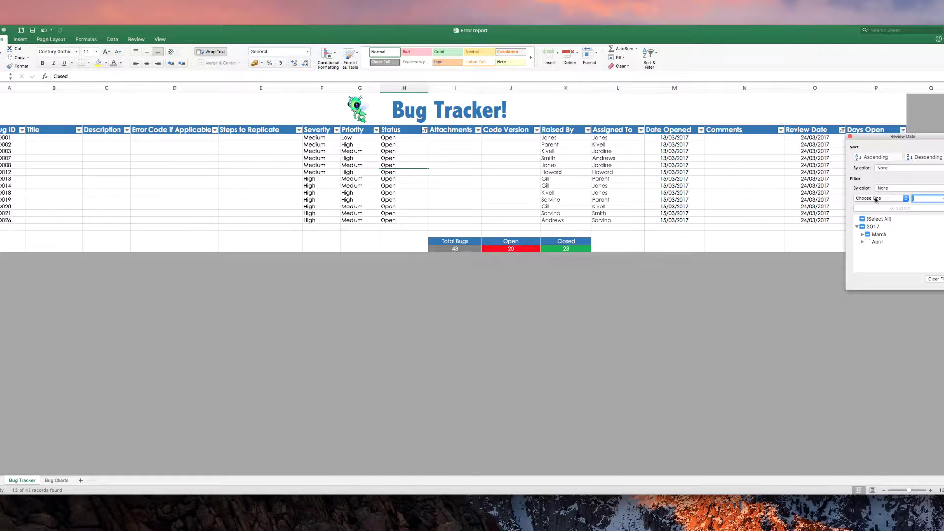
click(862, 234)
click(874, 249)
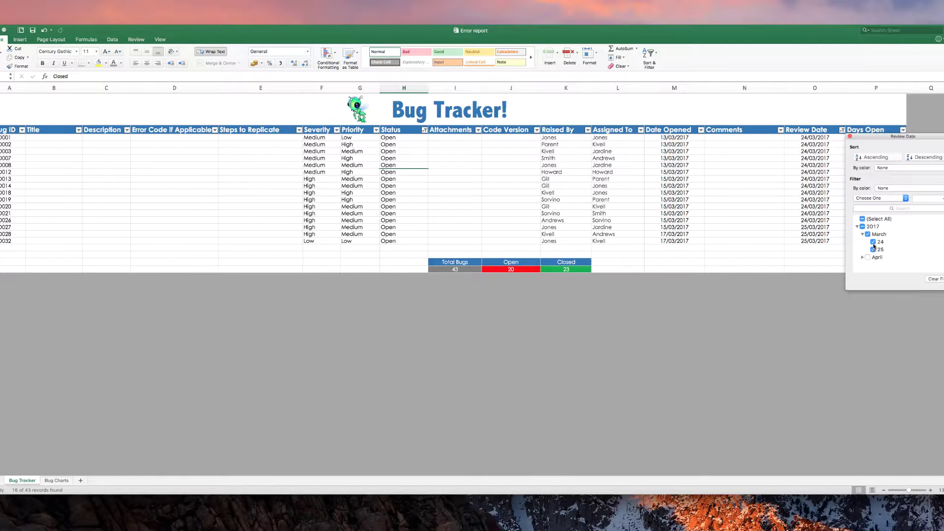
click(874, 242)
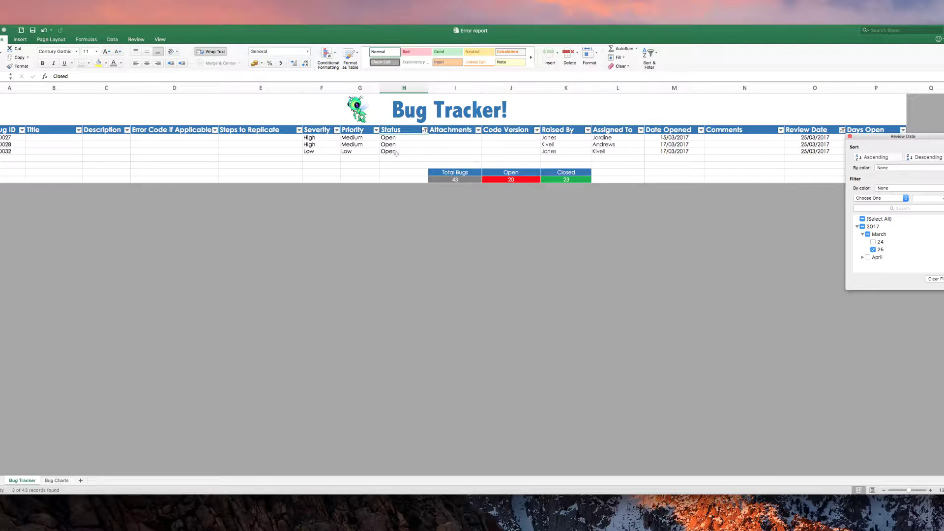
click(873, 242)
click(873, 257)
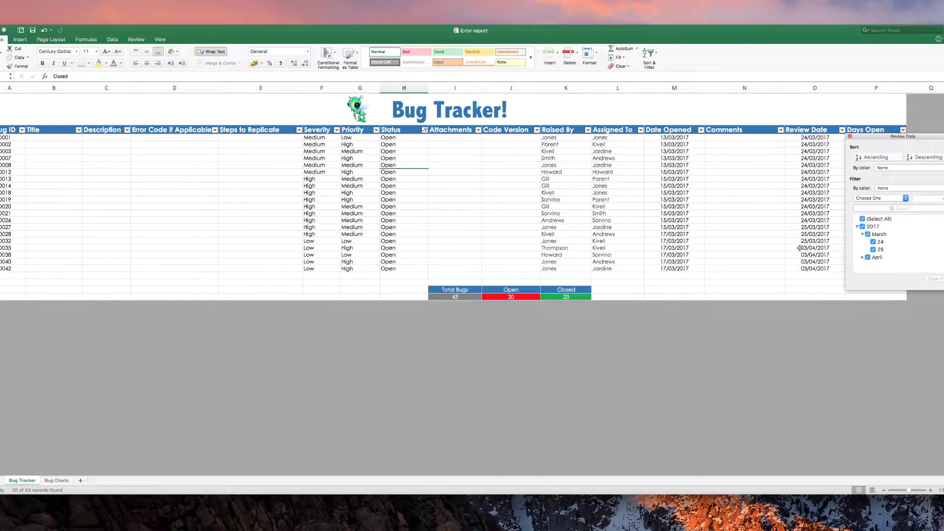
- Re-tick Closed and clear the Status filter, restoring all 43 Open and Closed bugs
click(850, 137)
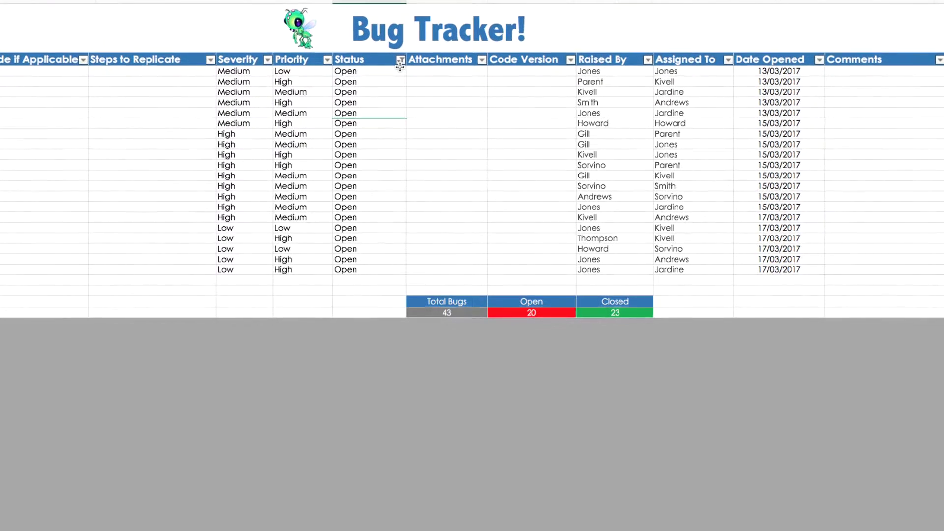
click(401, 59)
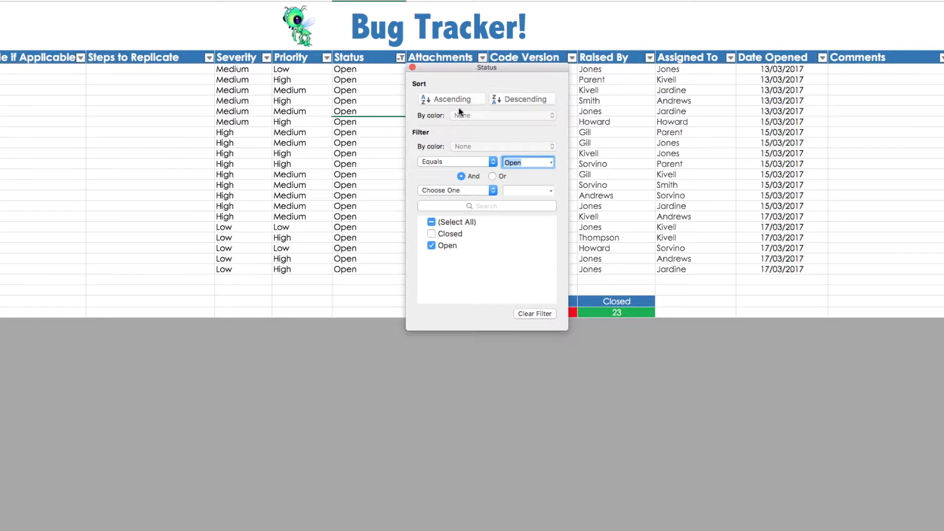
click(431, 234)
click(432, 233)
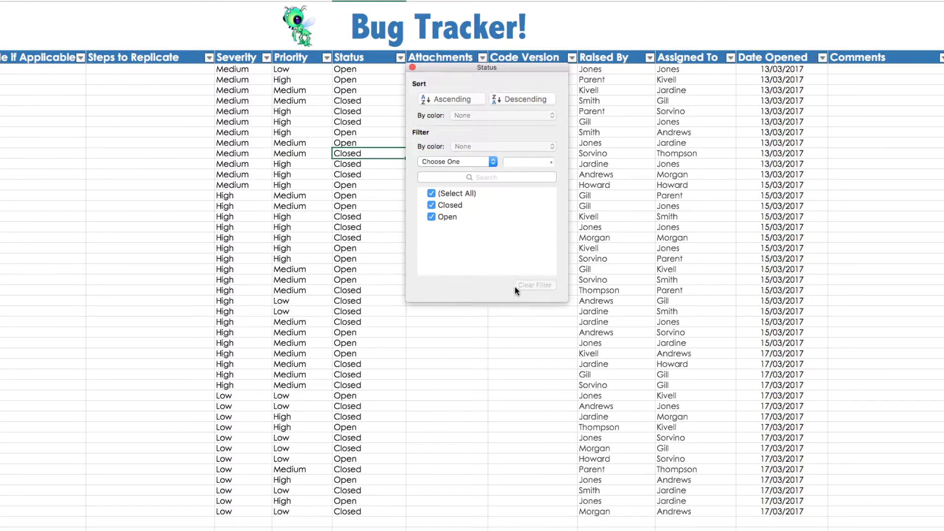
click(445, 318)
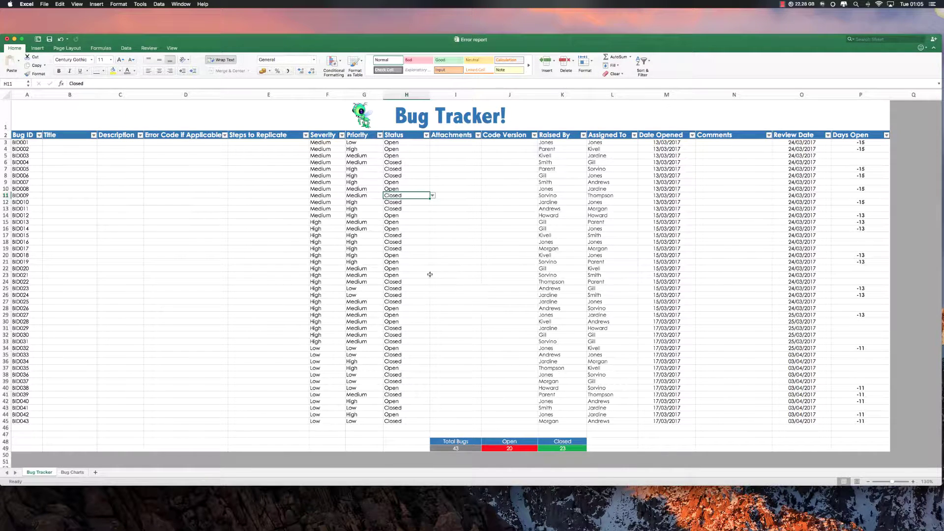
click(222, 239)
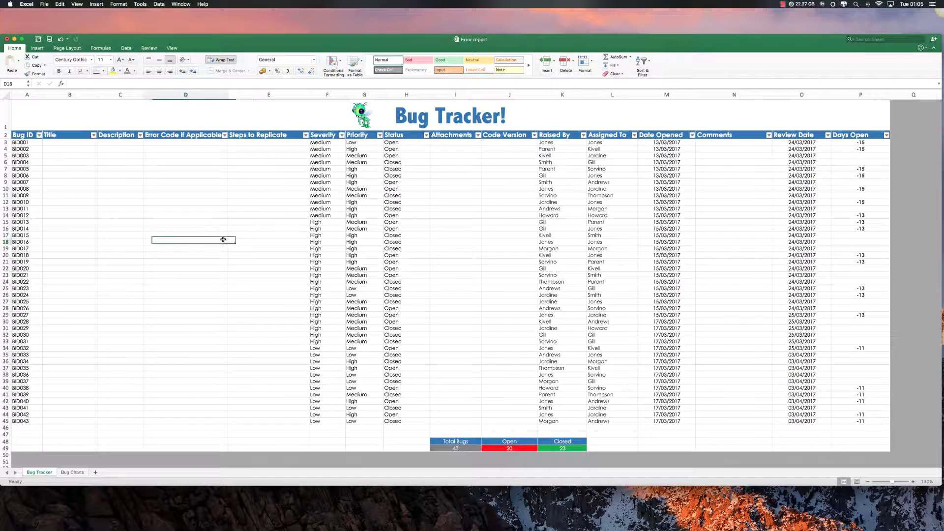